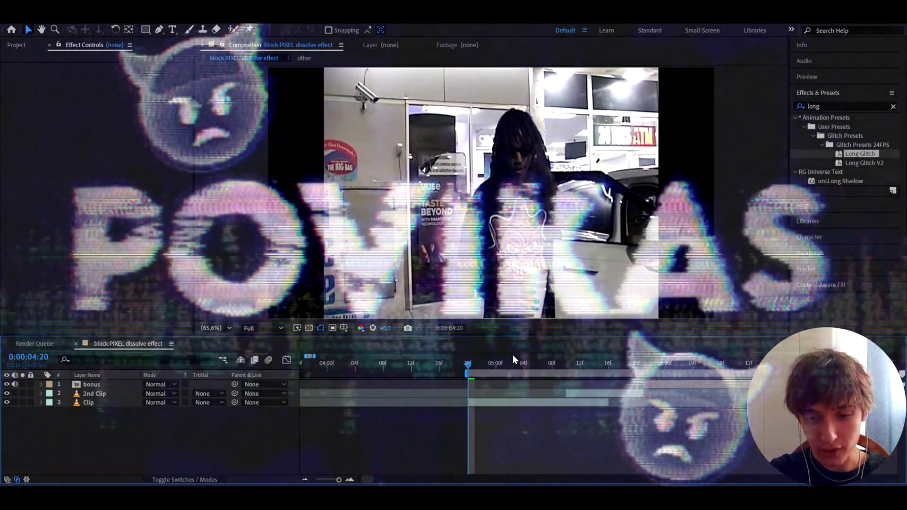
# Step: Move the Clip layer above the 2nd Clip layer in the layer stack, checking the point where the two overlap
pyautogui.moveTo(540, 364); pyautogui.dragTo(562, 377)
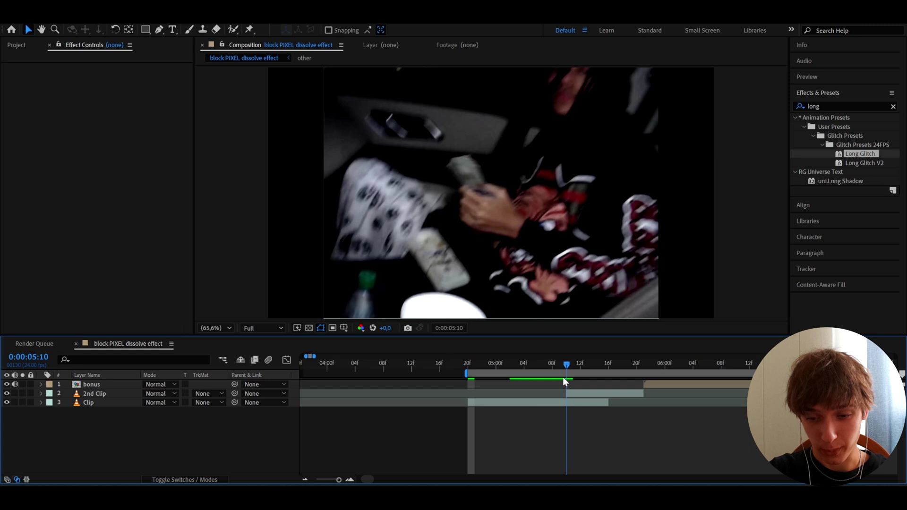
pyautogui.click(580, 392)
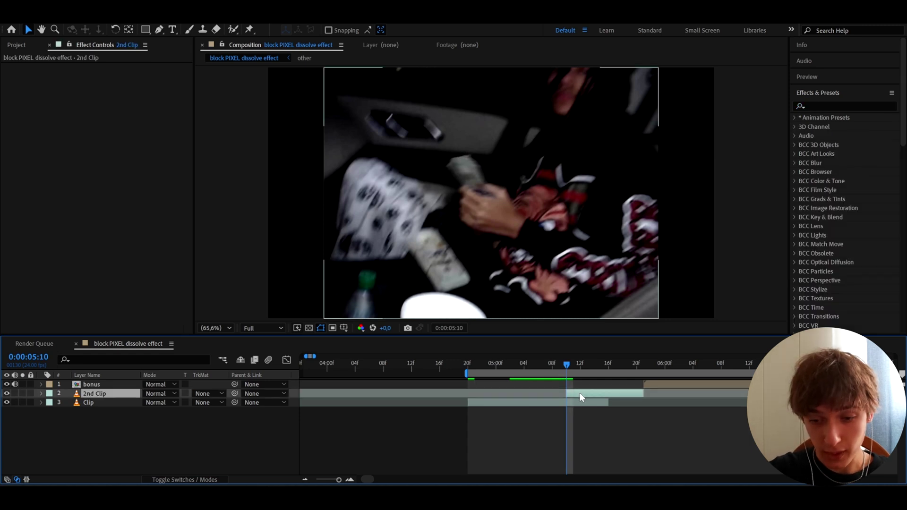
pyautogui.moveTo(559, 367); pyautogui.dragTo(569, 367)
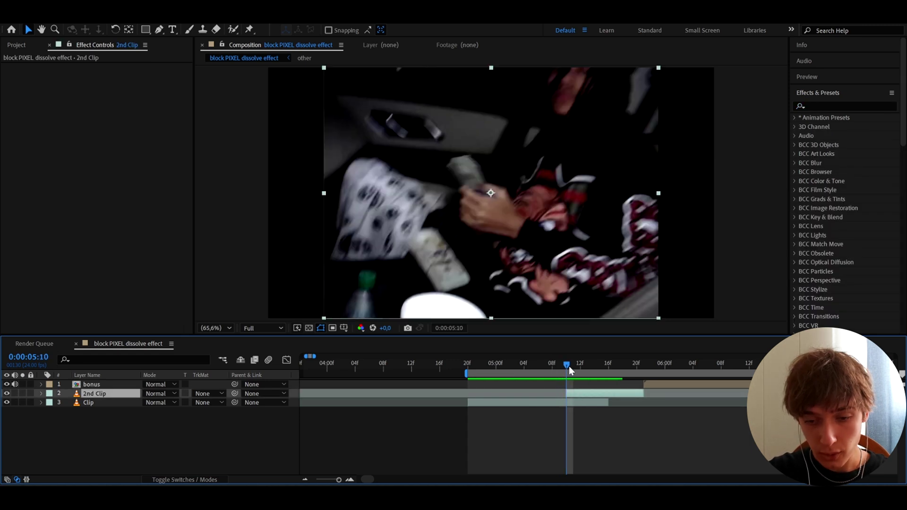
pyautogui.click(554, 403)
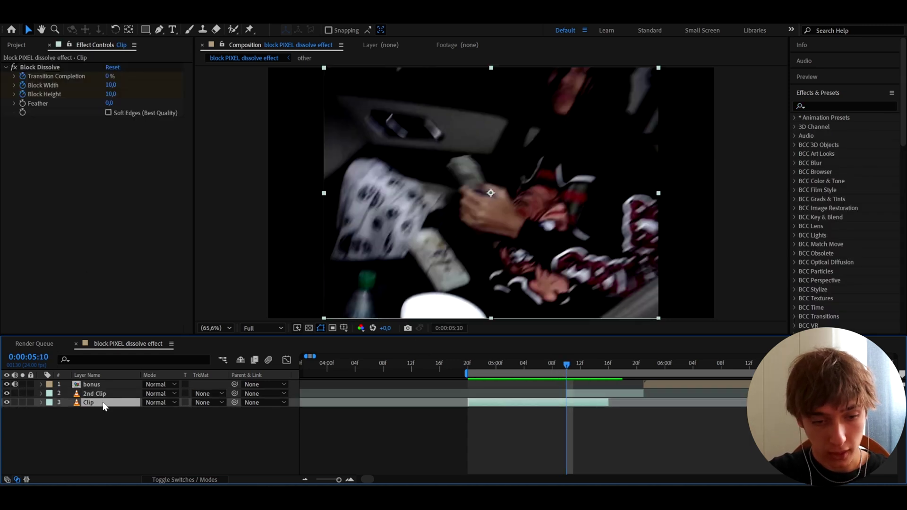
pyautogui.moveTo(104, 406); pyautogui.dragTo(117, 394)
pyautogui.moveTo(576, 364); pyautogui.dragTo(538, 363)
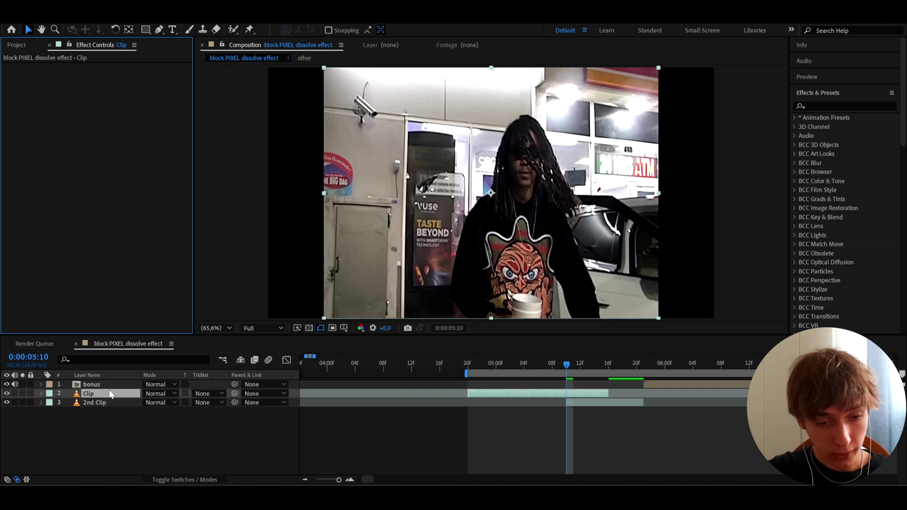
# Step: Split the Clip layer at 0:00:05:10 and compare the split-off part hidden and shown
pyautogui.click(113, 397)
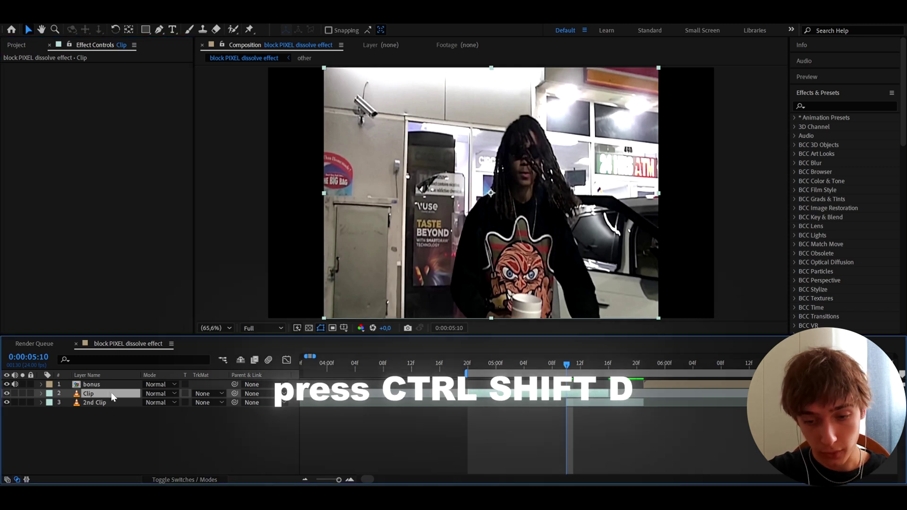
pyautogui.hotkey('ctrl', 'shift', 'd')
pyautogui.click(7, 393)
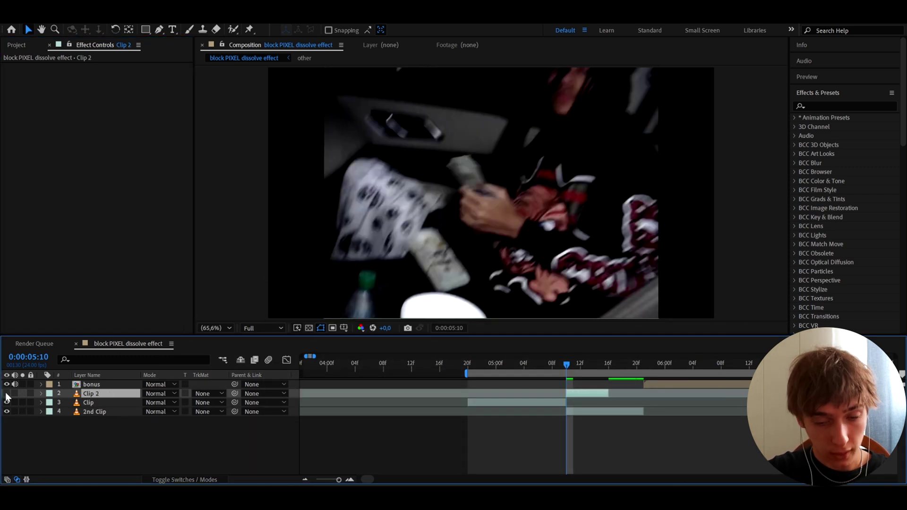
pyautogui.click(7, 394)
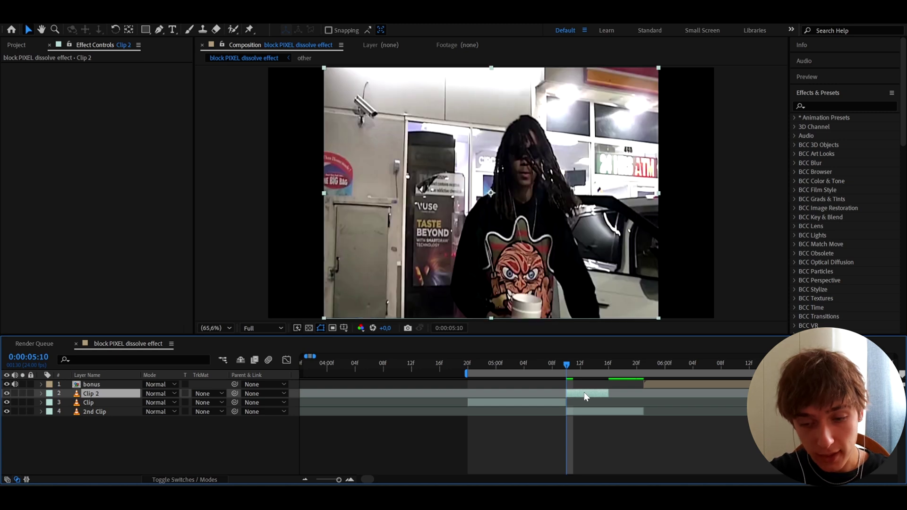
# Step: Apply the Block Dissolve effect to the split-off part, Clip 2, and turn off Soft Edges
pyautogui.hotkey('ctrl', 'space')
pyautogui.write('block')
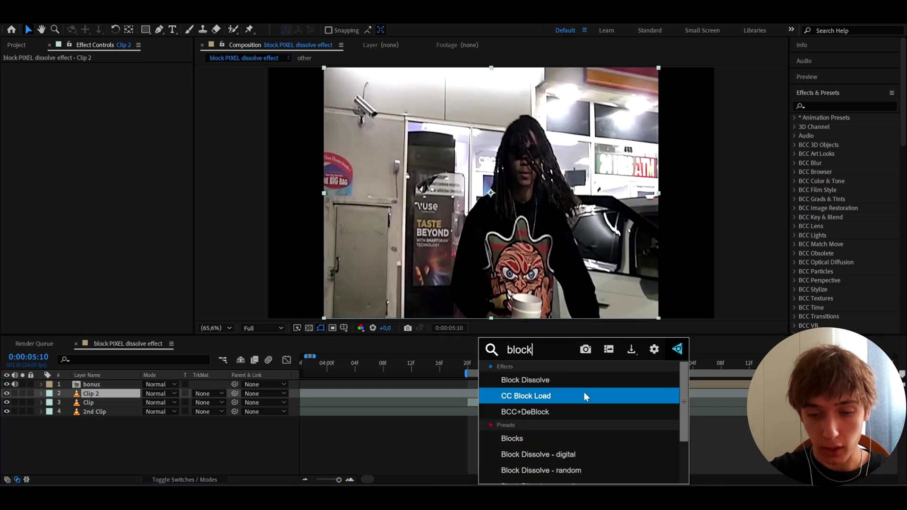
pyautogui.press('Return')
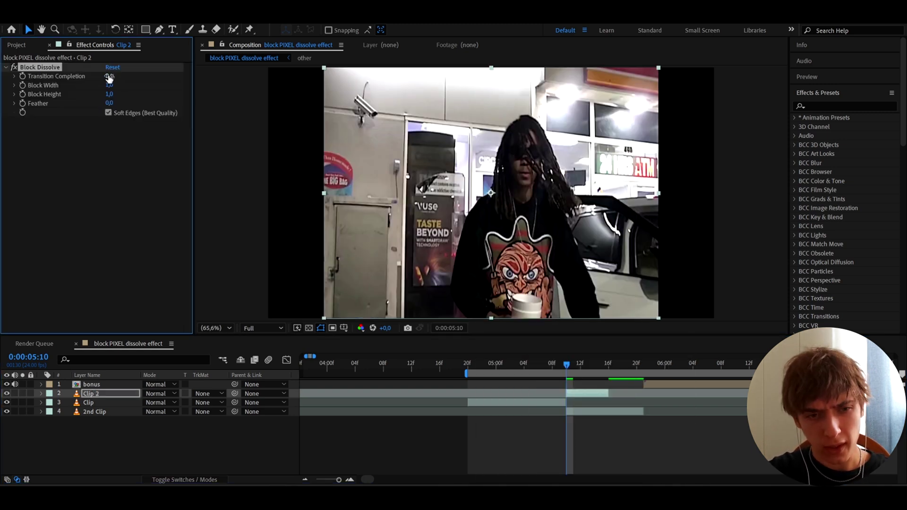
pyautogui.moveTo(108, 78)
pyautogui.mouseDown()
pyautogui.moveTo(157, 73)
pyautogui.moveTo(97, 78)
pyautogui.mouseUp()
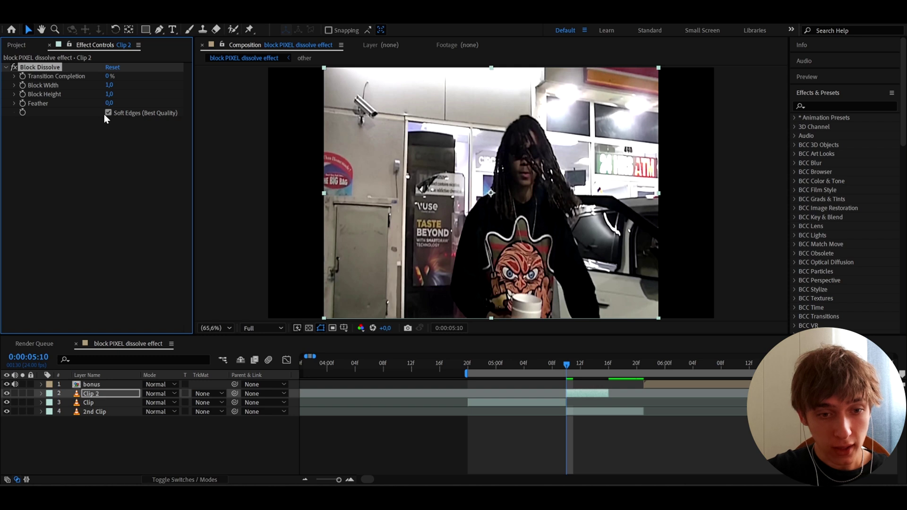
pyautogui.click(108, 112)
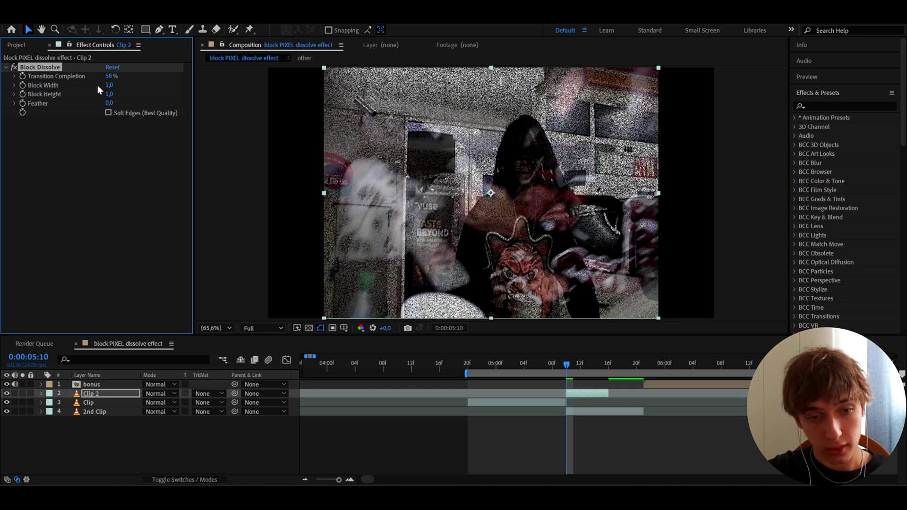
# Step: Set Block Dissolve's Block Width and Block Height to 10, testing a Feather of 19 and undoing it
pyautogui.click(109, 85)
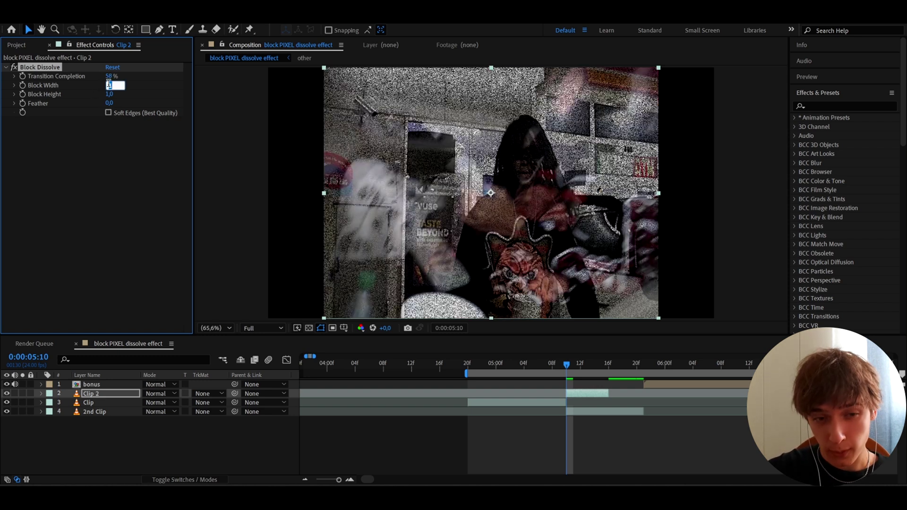
pyautogui.write('1')
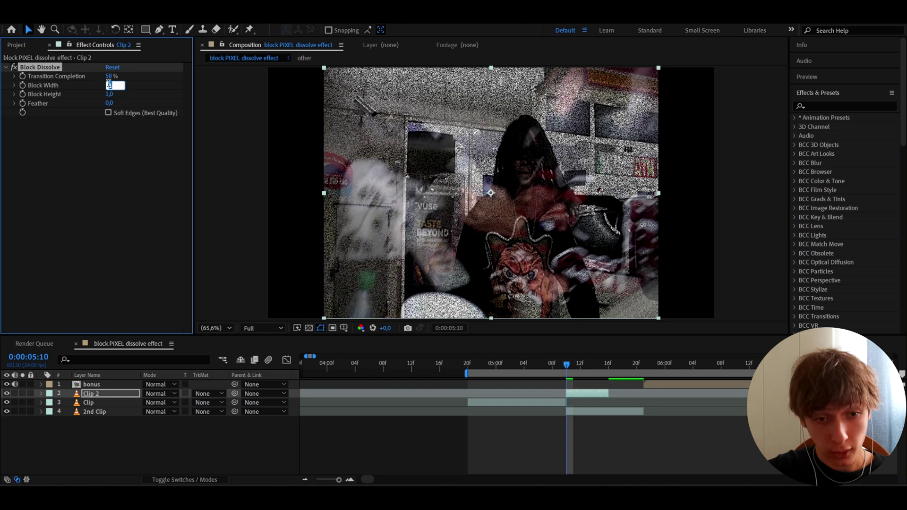
pyautogui.write('0')
pyautogui.press('Return')
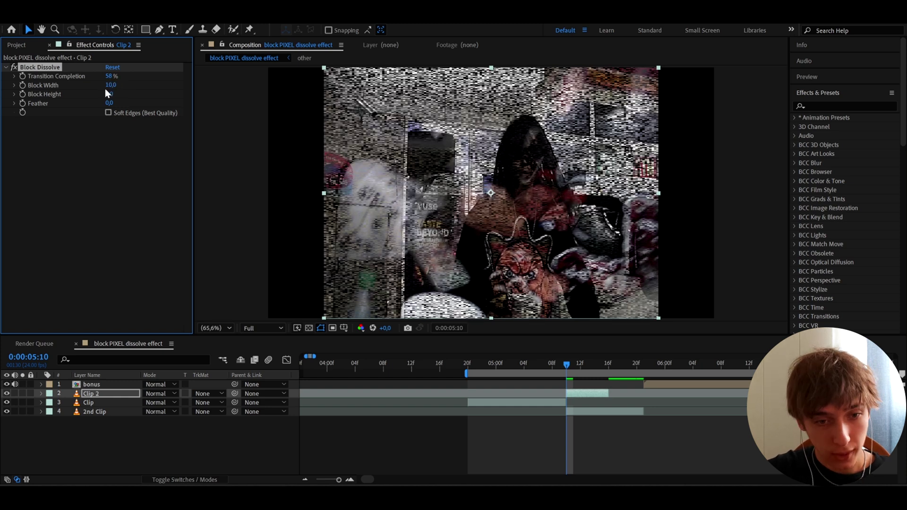
pyautogui.moveTo(109, 76); pyautogui.dragTo(116, 97)
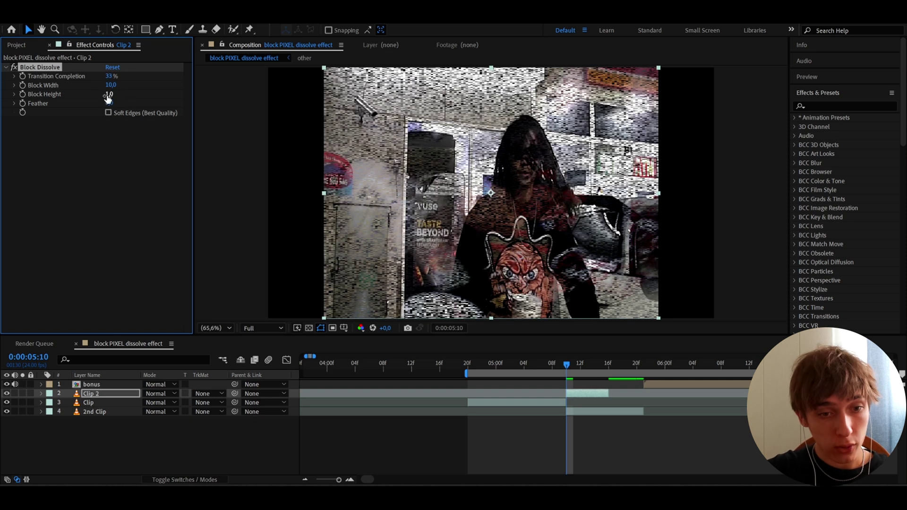
pyautogui.click(109, 95)
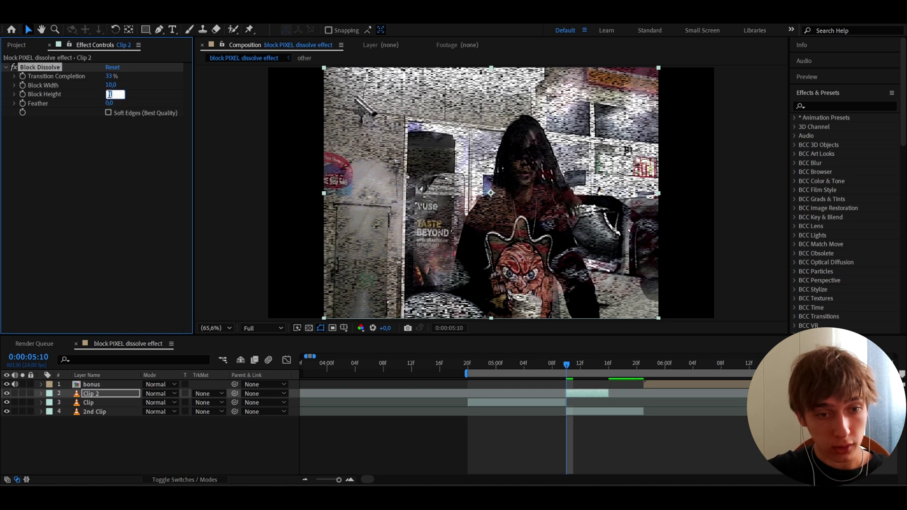
pyautogui.write('10')
pyautogui.press('Return')
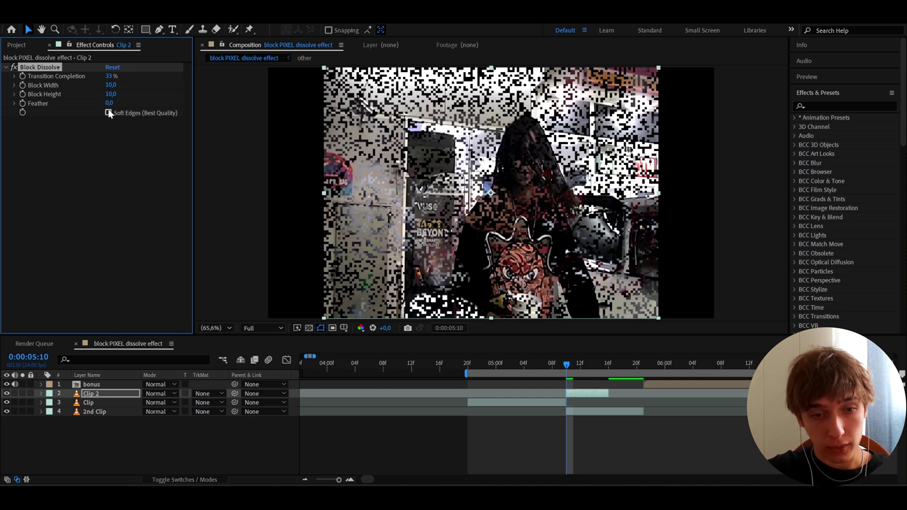
pyautogui.moveTo(110, 103); pyautogui.dragTo(123, 105)
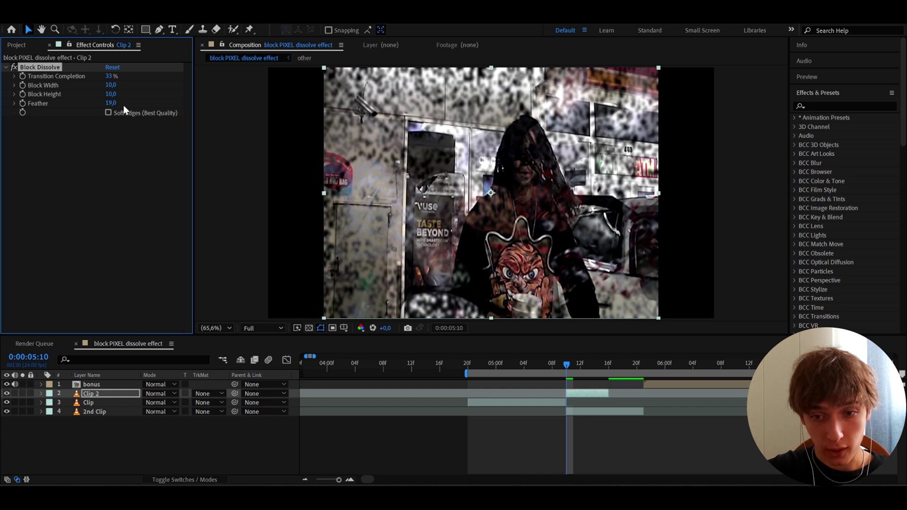
pyautogui.hotkey('ctrl', 'z')
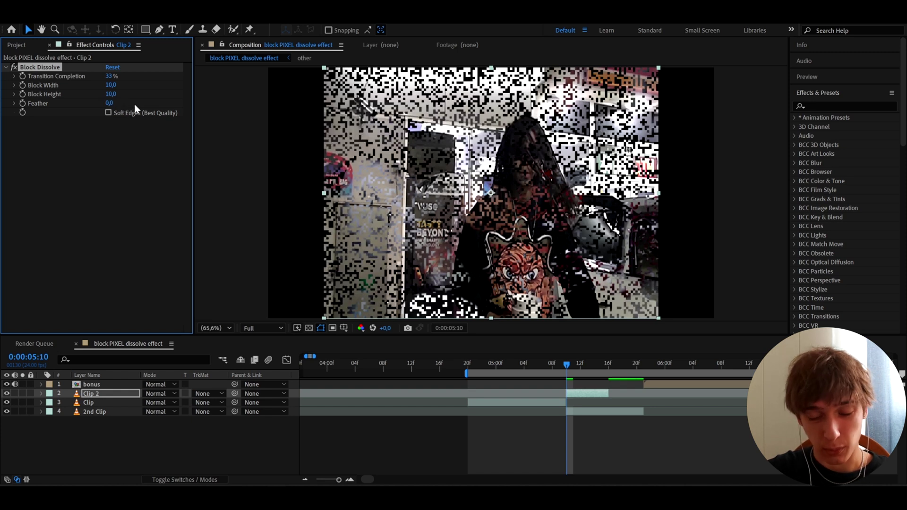
# Step: Animate Transition Completion on Clip 2 with a first keyframe of 23% at 0:00:05:10
pyautogui.moveTo(109, 77); pyautogui.dragTo(89, 76)
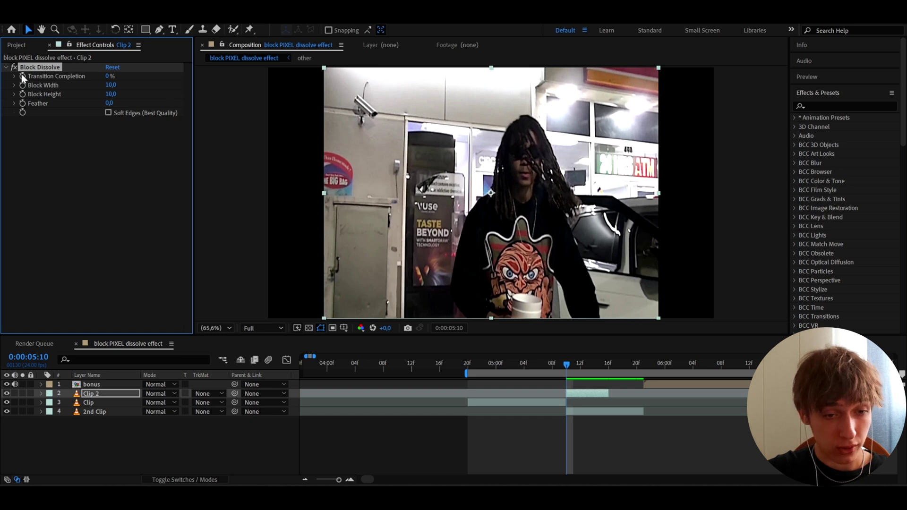
pyautogui.click(570, 365)
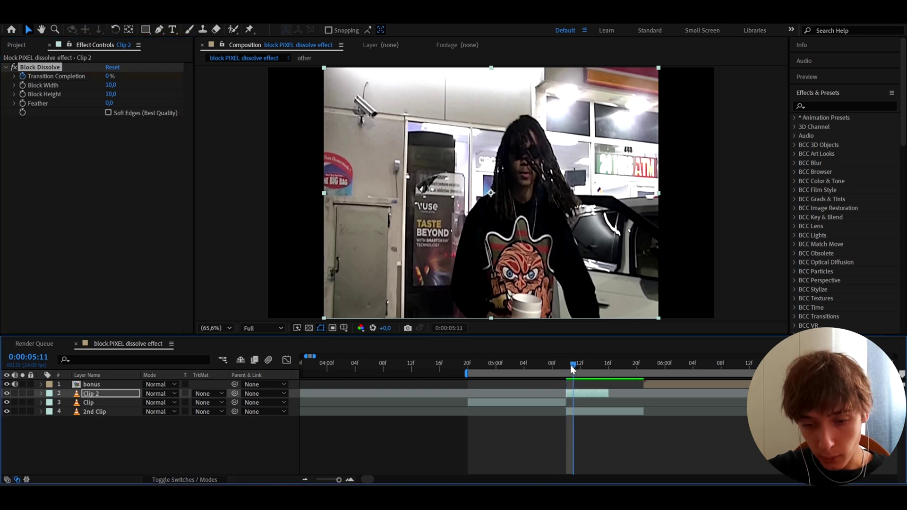
pyautogui.scroll(3, 570, 390)
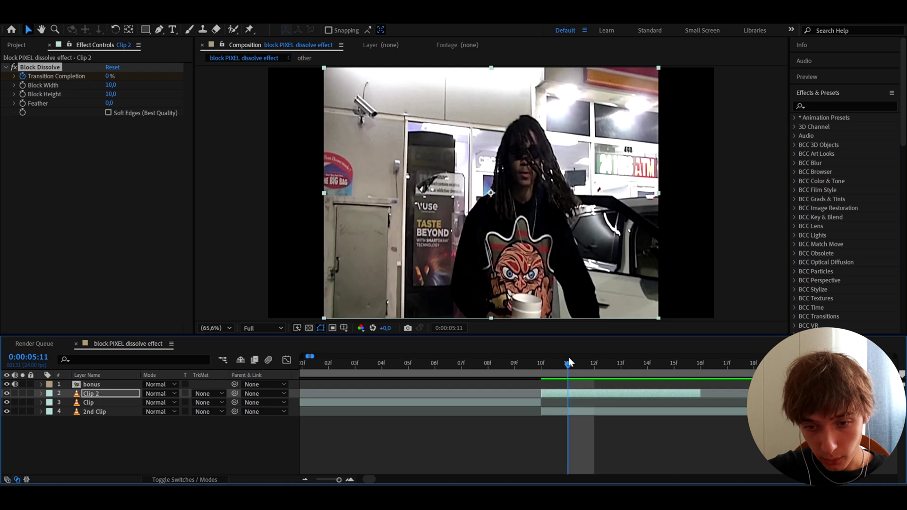
pyautogui.click(541, 365)
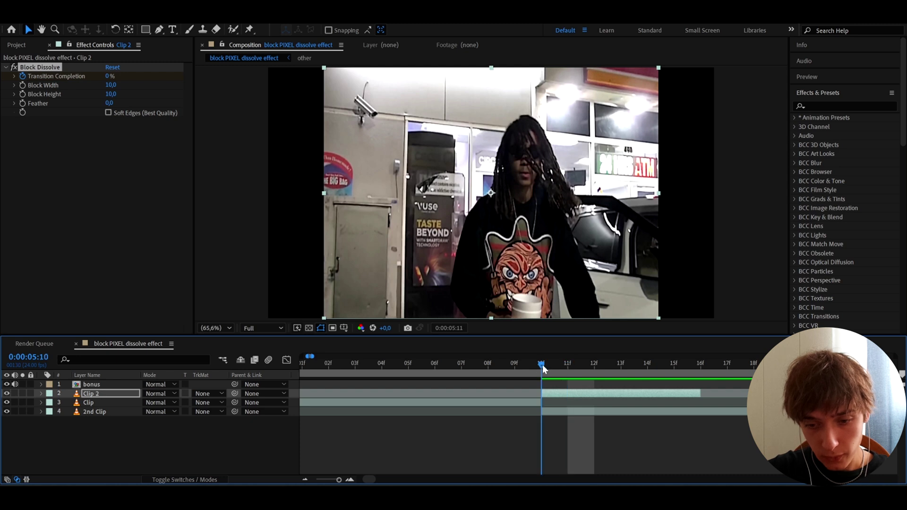
pyautogui.click(109, 76)
pyautogui.write('23')
pyautogui.press('Return')
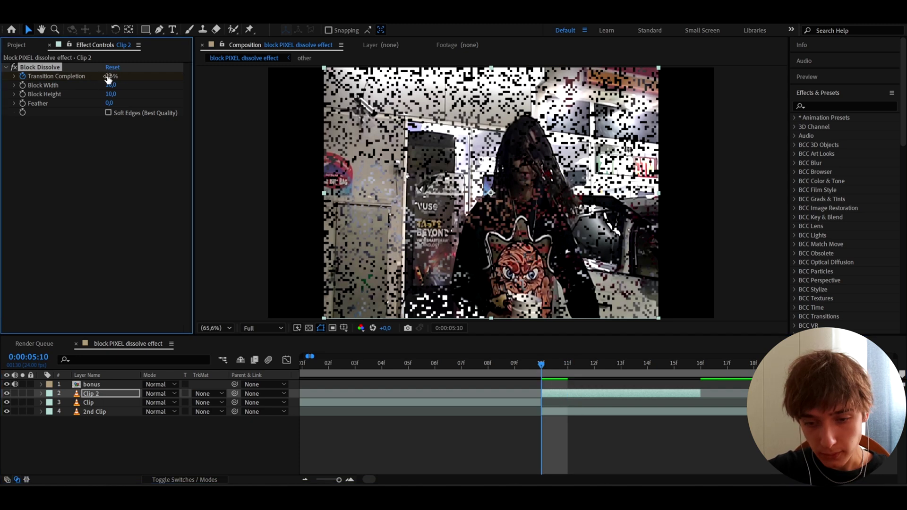
# Step: Set Transition Completion to 87% at 0:00:05:16, the end of Clip 2, and preview the dissolve between the clips
pyautogui.moveTo(585, 362); pyautogui.dragTo(700, 363)
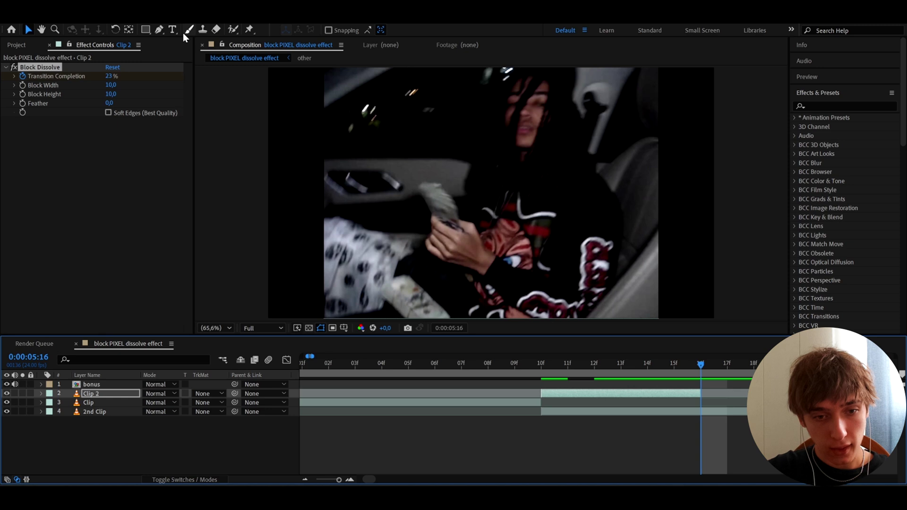
pyautogui.click(111, 76)
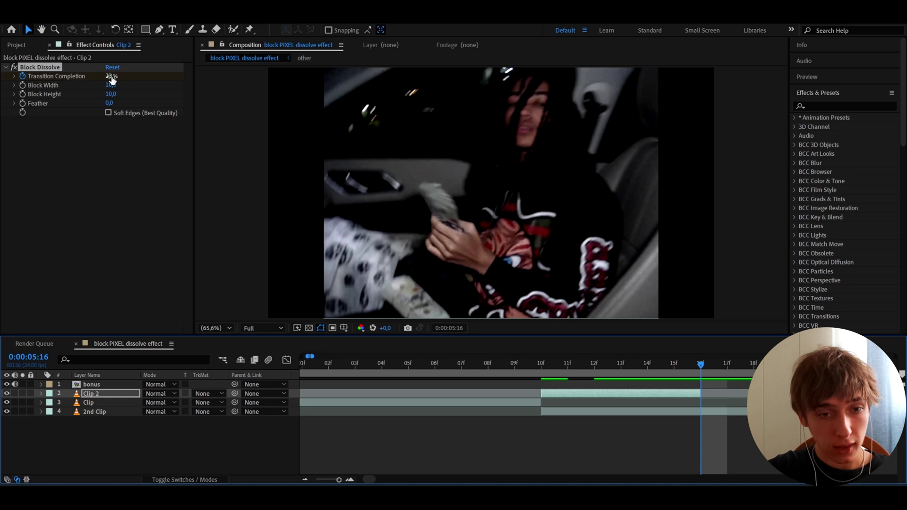
pyautogui.write('87')
pyautogui.press('Return')
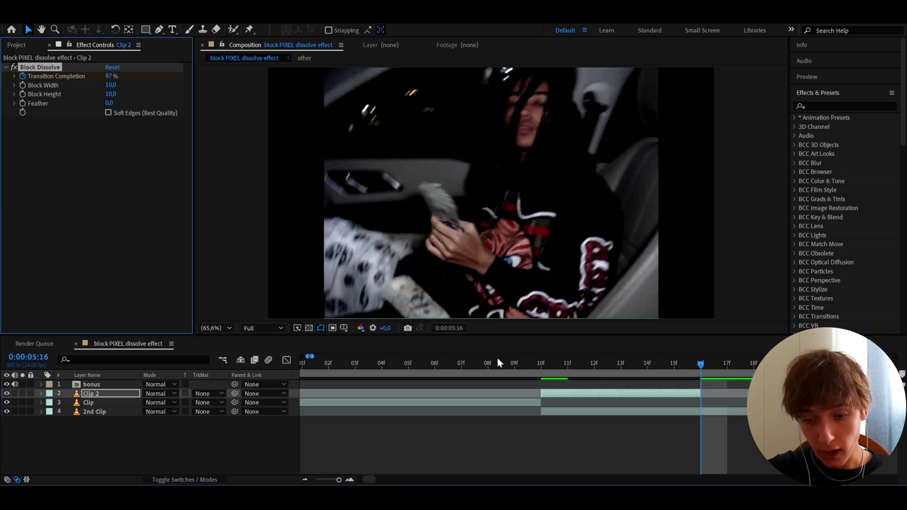
pyautogui.moveTo(544, 360); pyautogui.dragTo(424, 341)
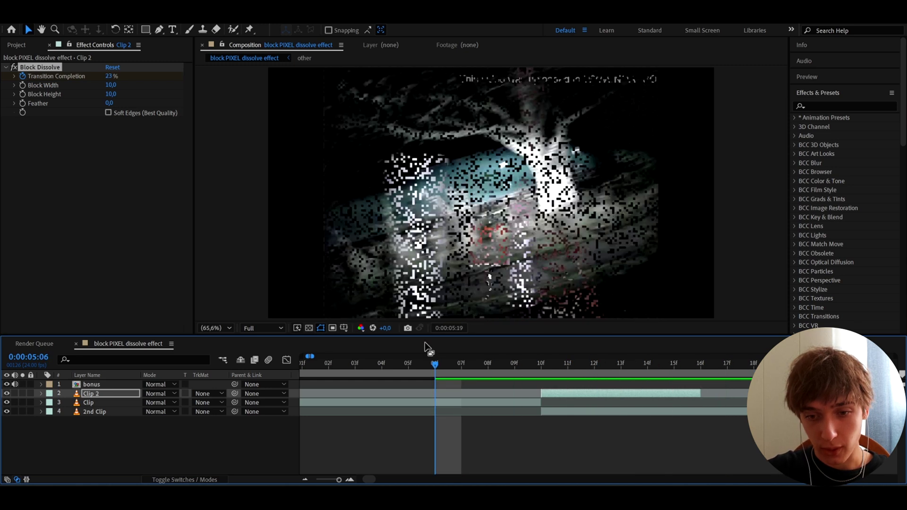
# Step: Duplicate the first Clip layer and shift the duplicate 8 frames earlier so it starts at 0:00:04:12
pyautogui.scroll(-1, 443, 356)
pyautogui.moveTo(545, 367); pyautogui.dragTo(578, 410)
pyautogui.scroll(-2, 659, 409)
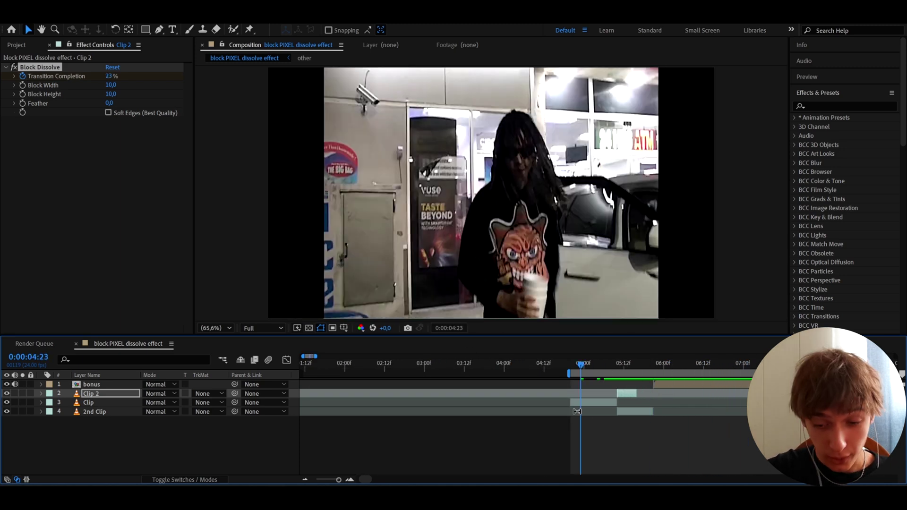
pyautogui.click(586, 403)
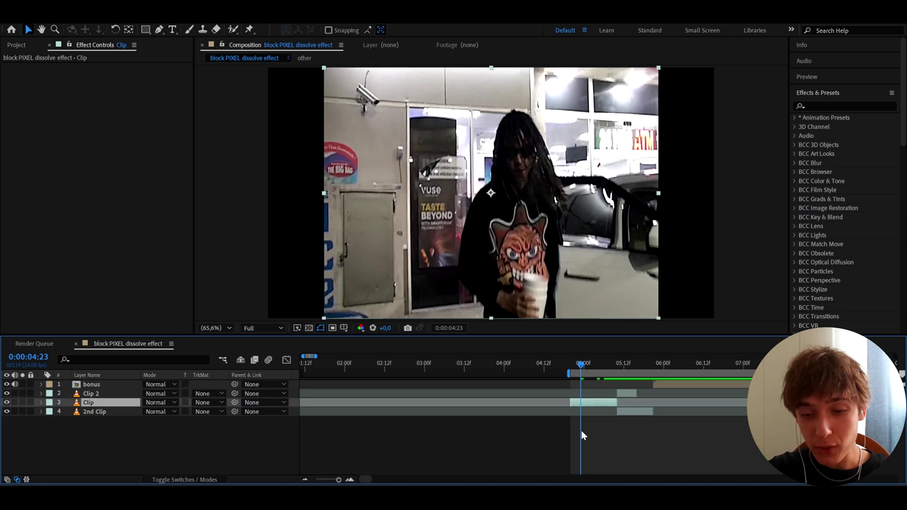
pyautogui.scroll(3, 581, 430)
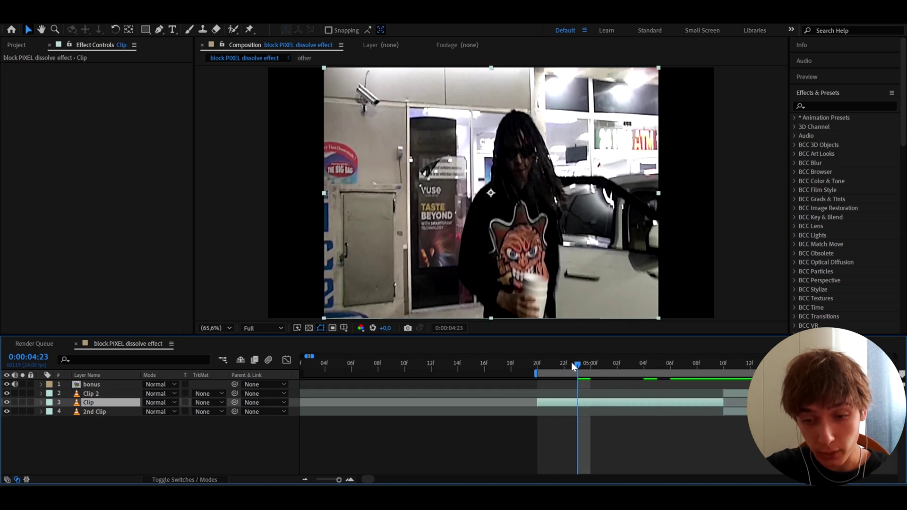
pyautogui.moveTo(570, 363); pyautogui.dragTo(535, 363)
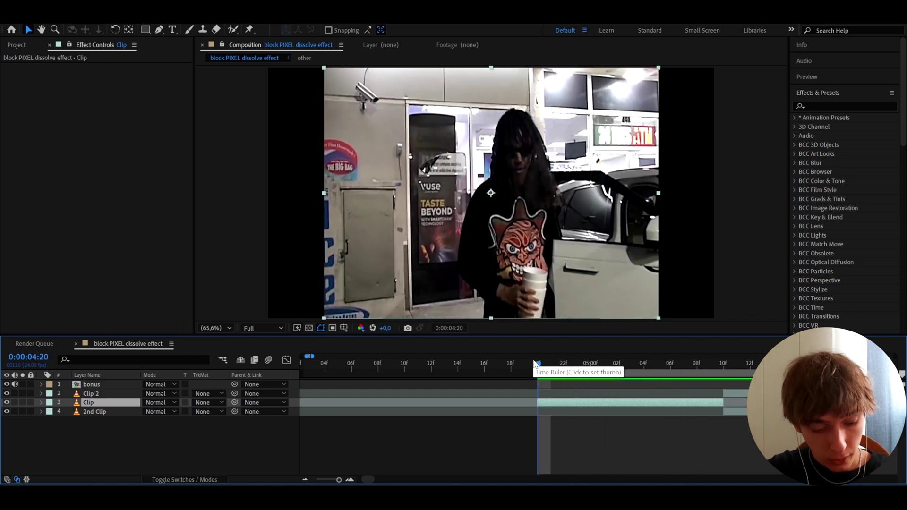
pyautogui.hotkey('ctrl', 'd')
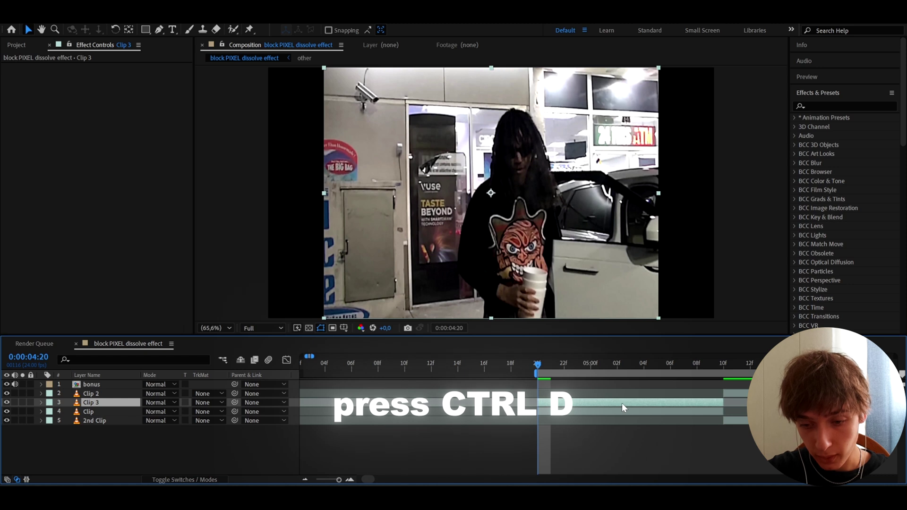
pyautogui.moveTo(626, 402); pyautogui.dragTo(523, 410)
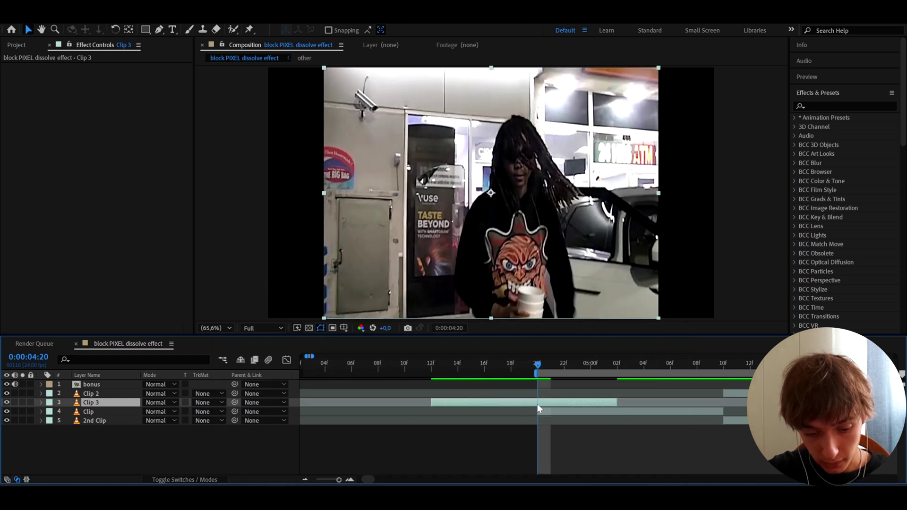
# Step: Split the shifted duplicate at 0:00:04:20, delete its earlier part and select the remaining Clip 4
pyautogui.hotkey('ctrl', 'shift', 'd')
pyautogui.click(531, 411)
pyautogui.press('Delete')
pyautogui.click(541, 402)
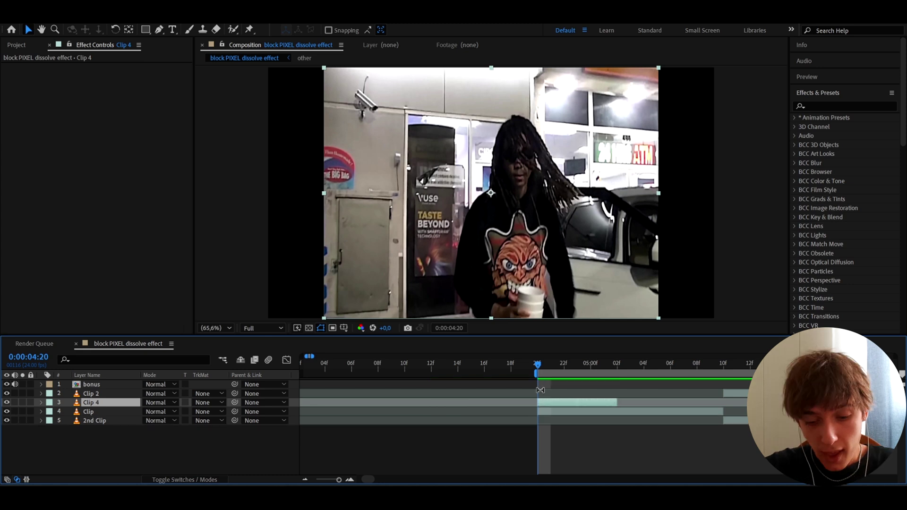
# Step: Apply Block Dissolve to Clip 4 with Block Width and Block Height set to 10
pyautogui.hotkey('ctrl', 'space')
pyautogui.write('block')
pyautogui.press('Return')
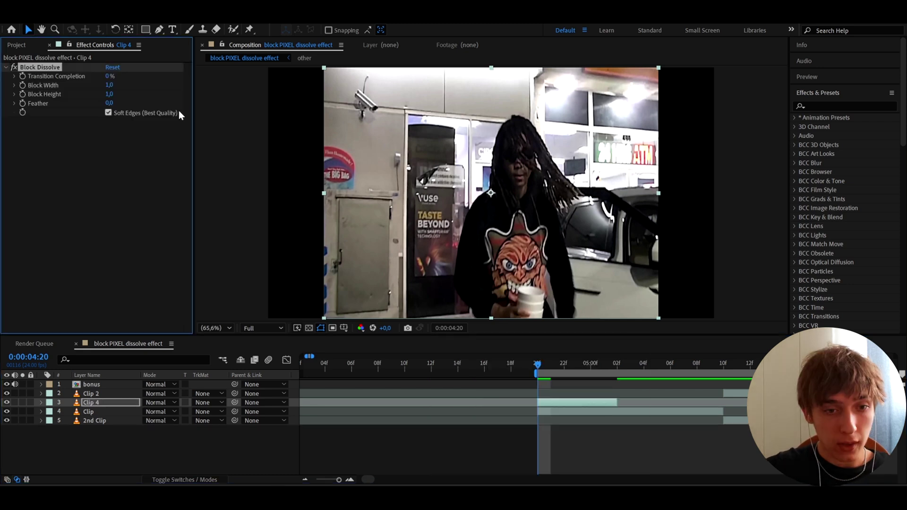
pyautogui.click(109, 94)
pyautogui.write('10')
pyautogui.press('Return')
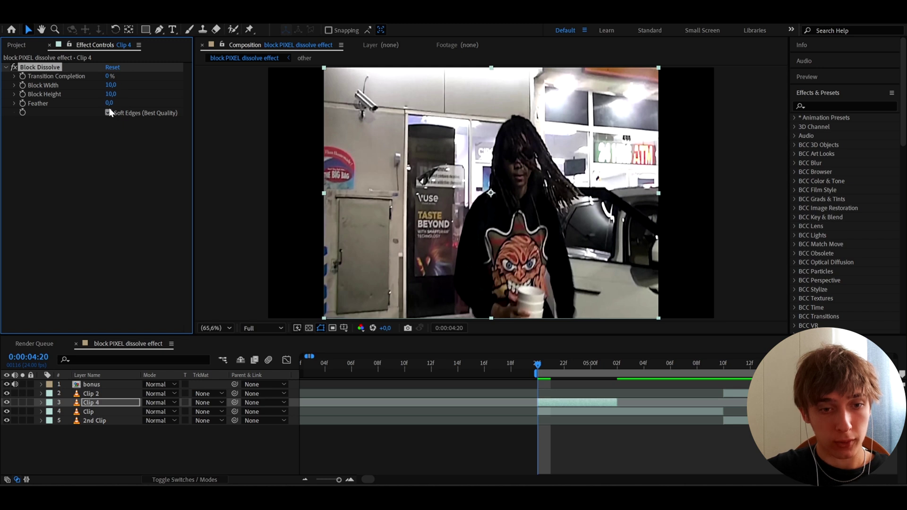
# Step: Set Clip 4's Transition Completion to 73% at 0:00:04:20 and enable keyframing for it
pyautogui.moveTo(107, 75); pyautogui.dragTo(144, 77)
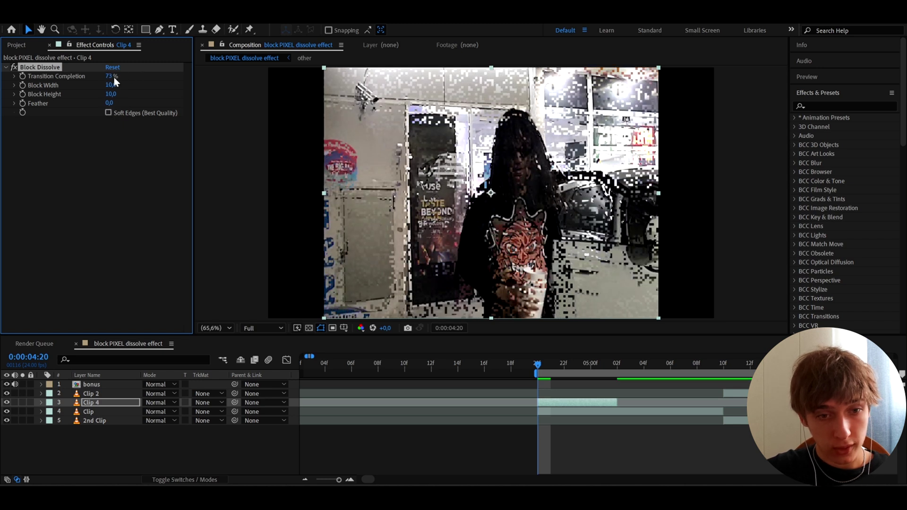
pyautogui.moveTo(551, 366)
pyautogui.mouseDown()
pyautogui.moveTo(642, 372)
pyautogui.moveTo(530, 359)
pyautogui.moveTo(607, 362)
pyautogui.moveTo(537, 359)
pyautogui.mouseUp()
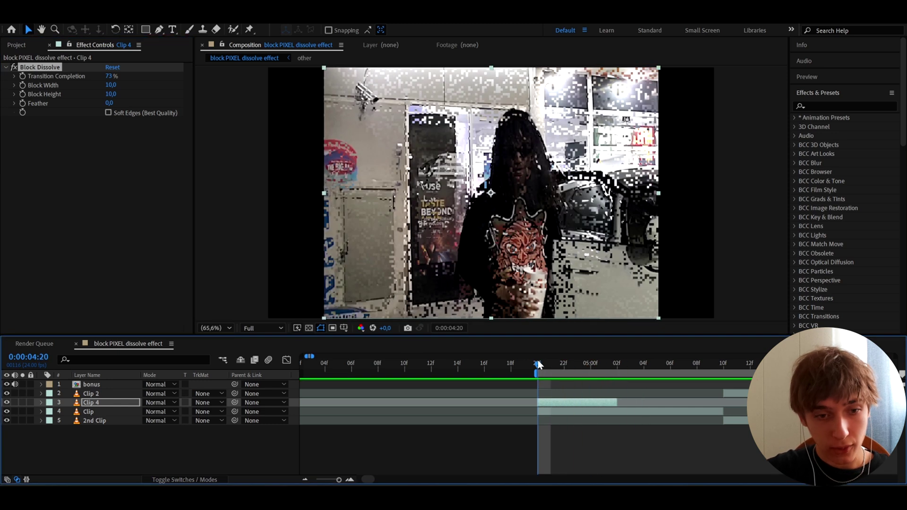
pyautogui.click(21, 76)
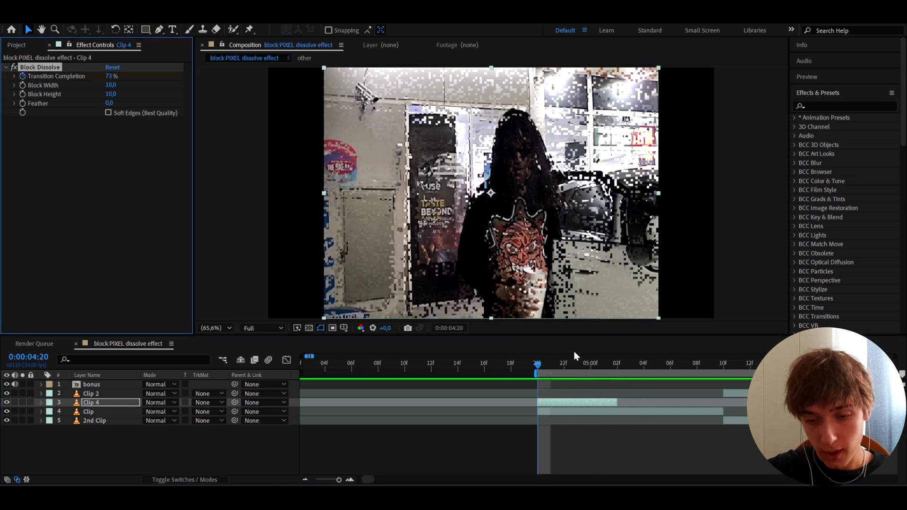
# Step: Set Clip 4's Transition Completion to 10% at 0:00:05:02 and scrub through the dissolve
pyautogui.click(616, 364)
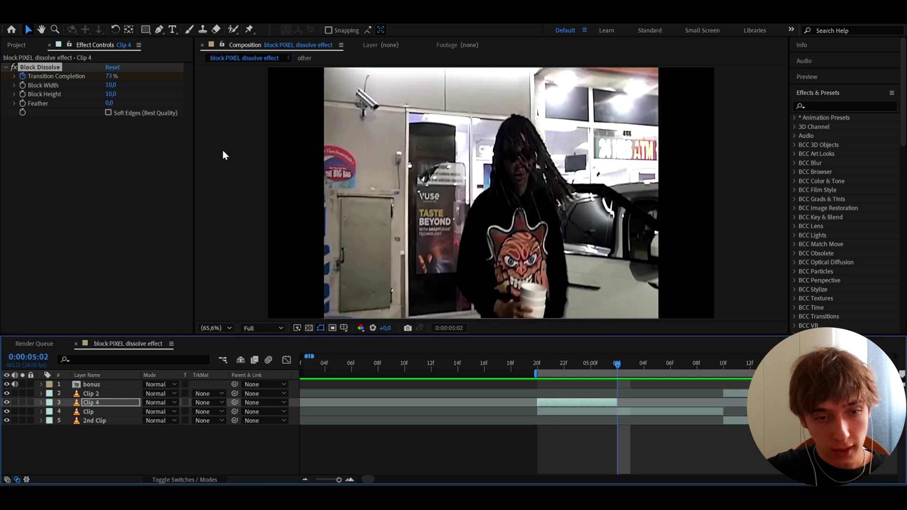
pyautogui.click(110, 77)
pyautogui.moveTo(539, 362); pyautogui.dragTo(582, 384)
pyautogui.scroll(-1, 512, 381)
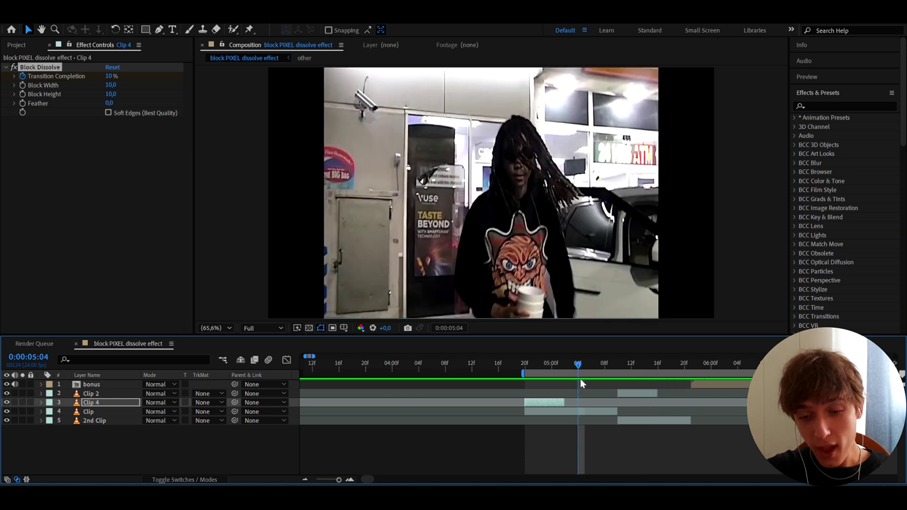
# Step: Hide Clip 2 and Clip 4, and add an adjustment layer directly above the first Clip layer
pyautogui.click(88, 384)
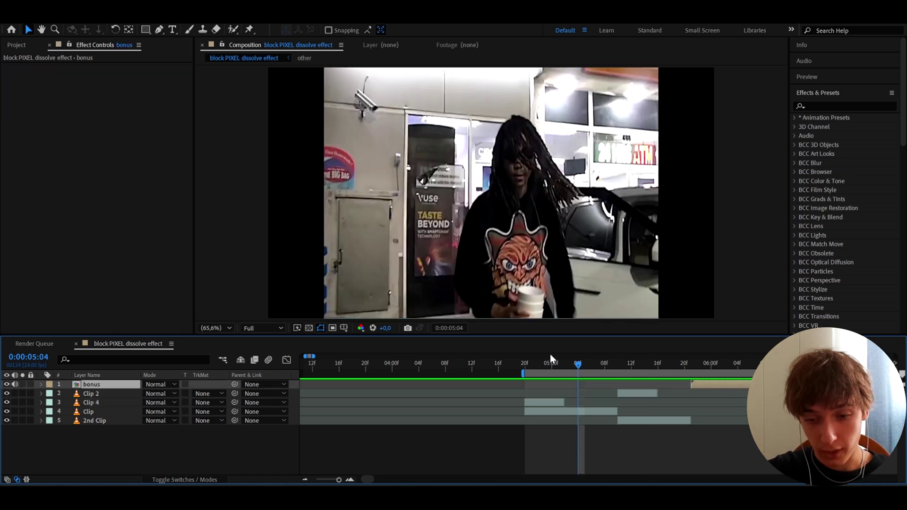
pyautogui.moveTo(548, 363); pyautogui.dragTo(525, 366)
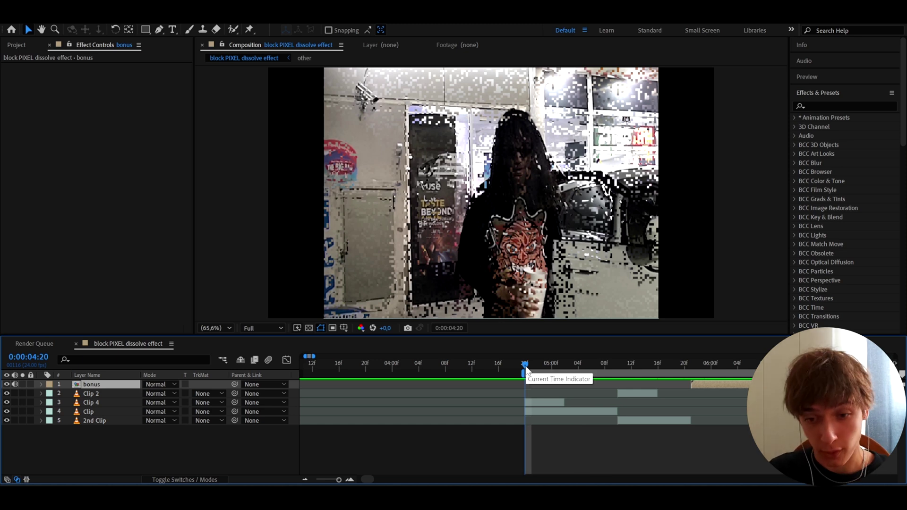
pyautogui.click(531, 403)
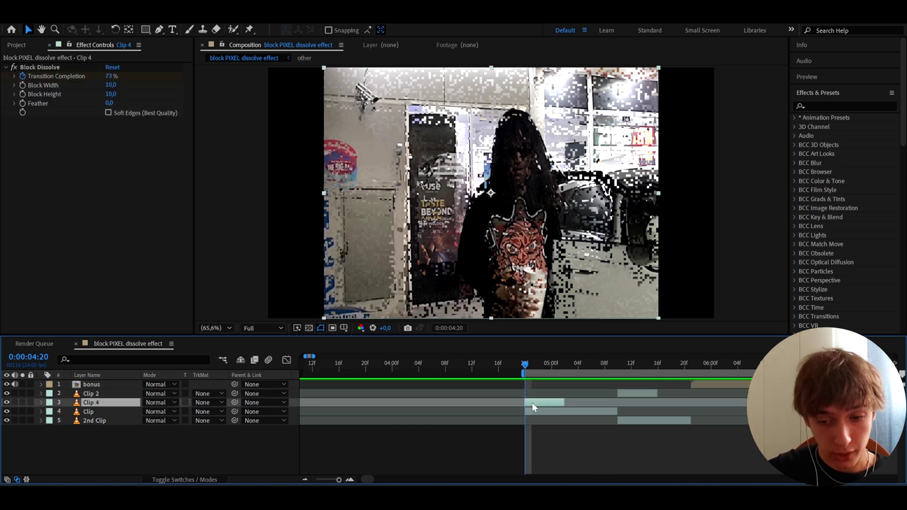
pyautogui.click(7, 402)
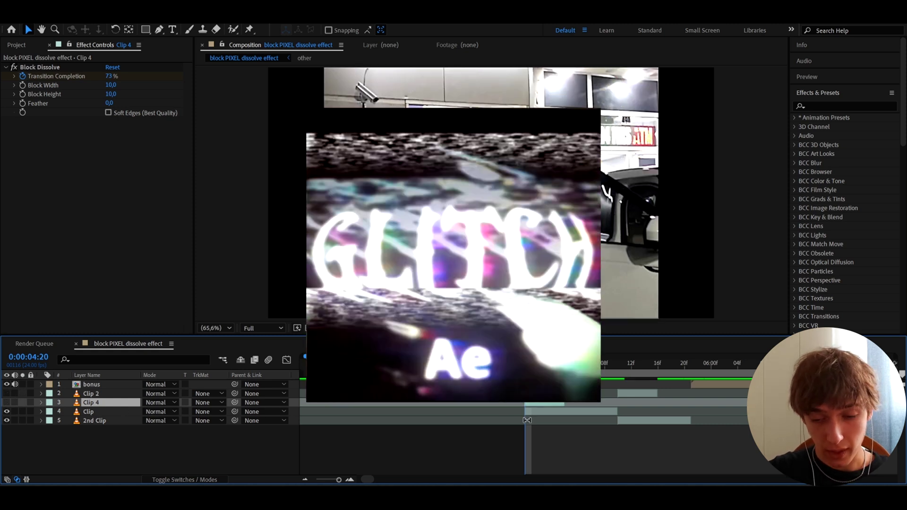
pyautogui.click(554, 411)
pyautogui.hotkey('ctrl', 'alt', 'y')
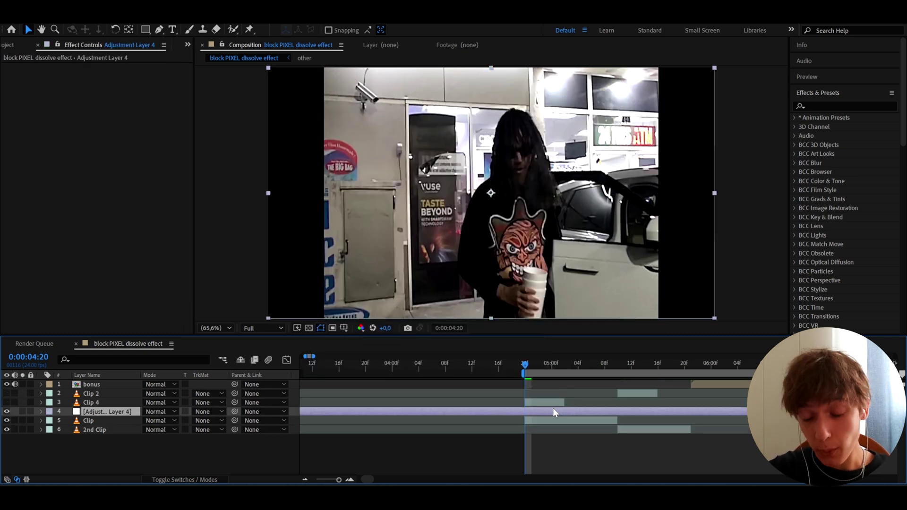
# Step: Search the effects and presets for "glitch" and apply the Long Glitch preset to the adjustment layer at 0:00:04:20
pyautogui.click(810, 106)
pyautogui.write('glitch')
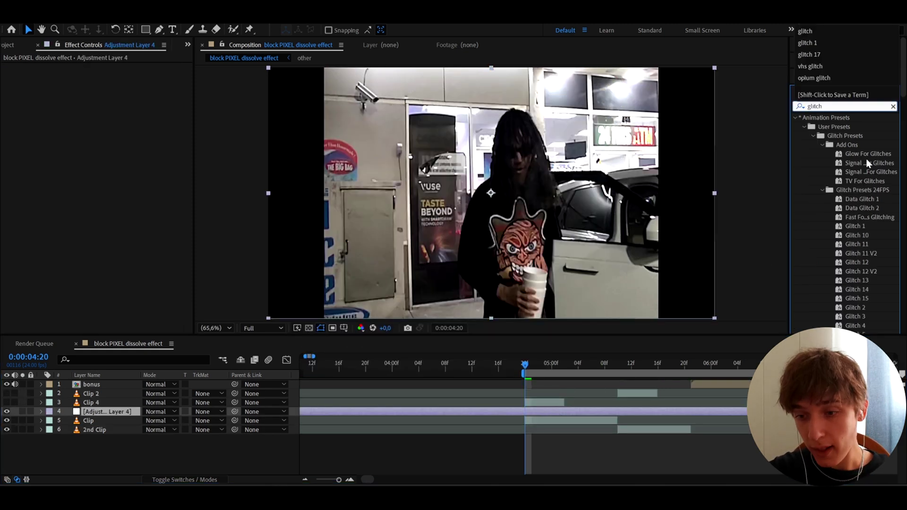
pyautogui.scroll(-7, 900, 224)
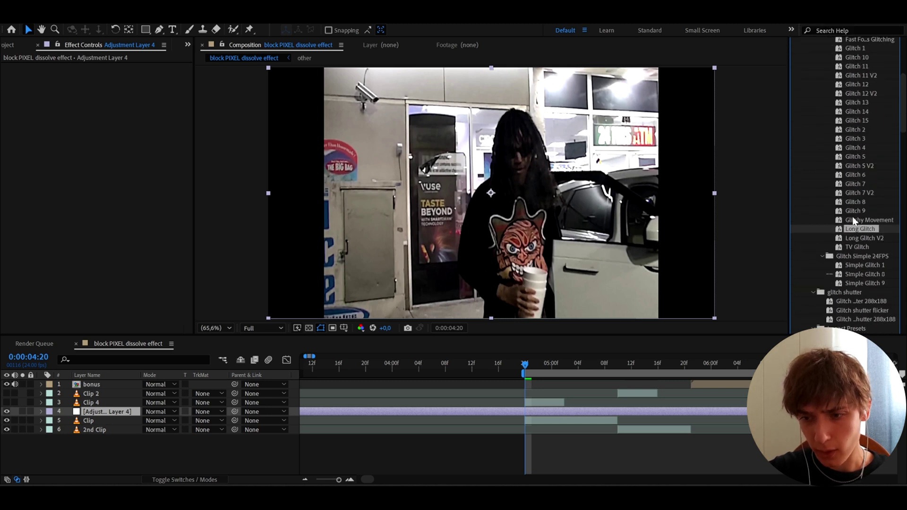
pyautogui.moveTo(766, 226)
pyautogui.mouseDown()
pyautogui.moveTo(517, 420)
pyautogui.moveTo(518, 411)
pyautogui.mouseUp()
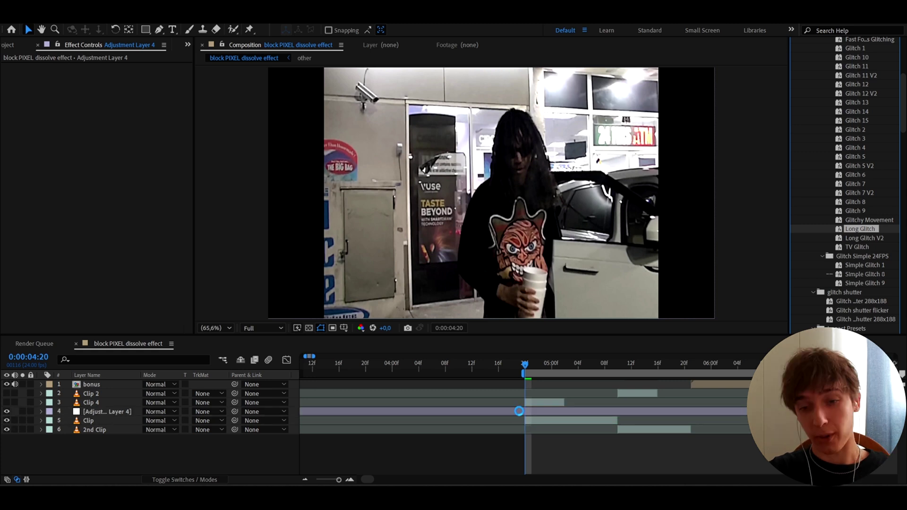
# Step: Play and scrub the timeline from 0:00:04:20 to preview the glitch effect across both clips
pyautogui.press('space')
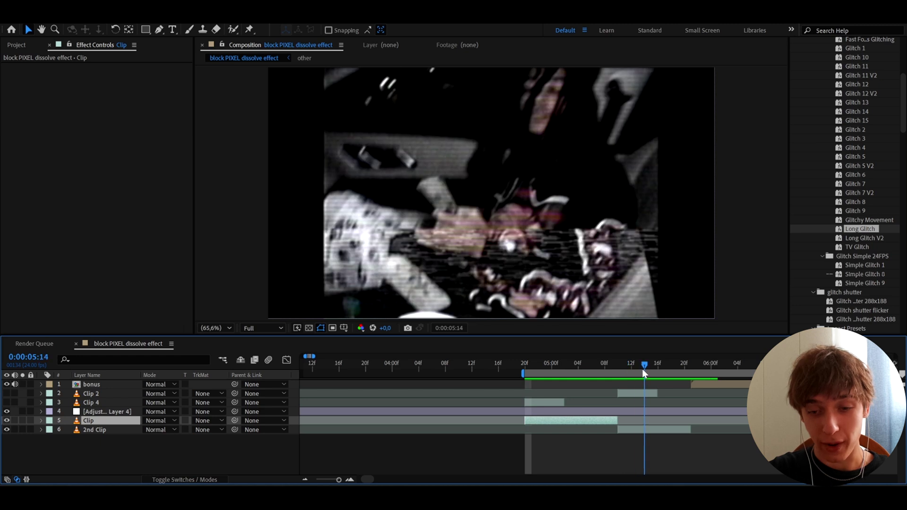
pyautogui.moveTo(644, 364); pyautogui.dragTo(526, 387)
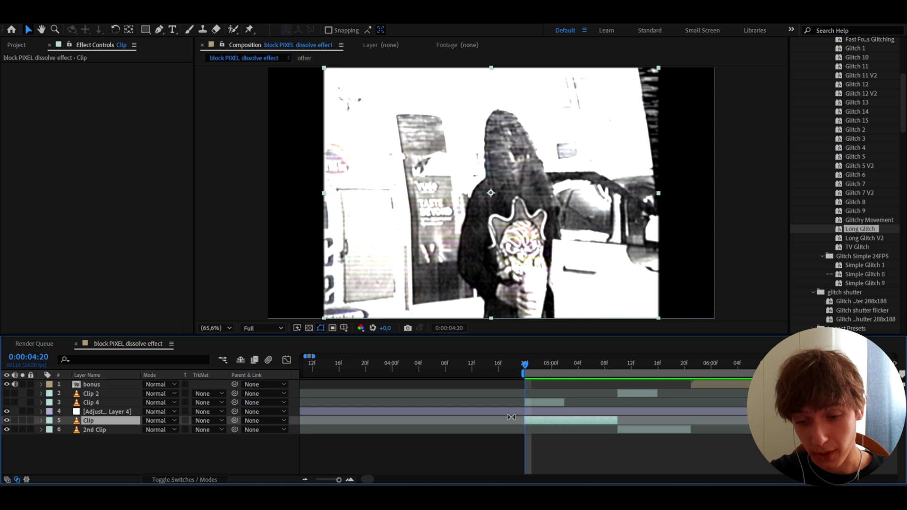
pyautogui.click(537, 365)
pyautogui.moveTo(537, 364); pyautogui.dragTo(694, 384)
# Step: Open the bonus precomposition and scrub through the first block dissolve example
pyautogui.doubleClick(694, 384)
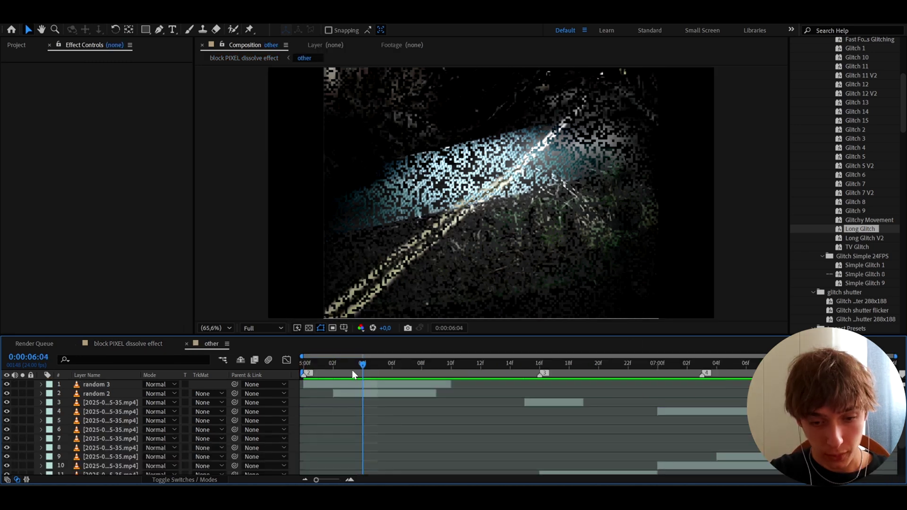
pyautogui.moveTo(353, 370); pyautogui.dragTo(428, 371)
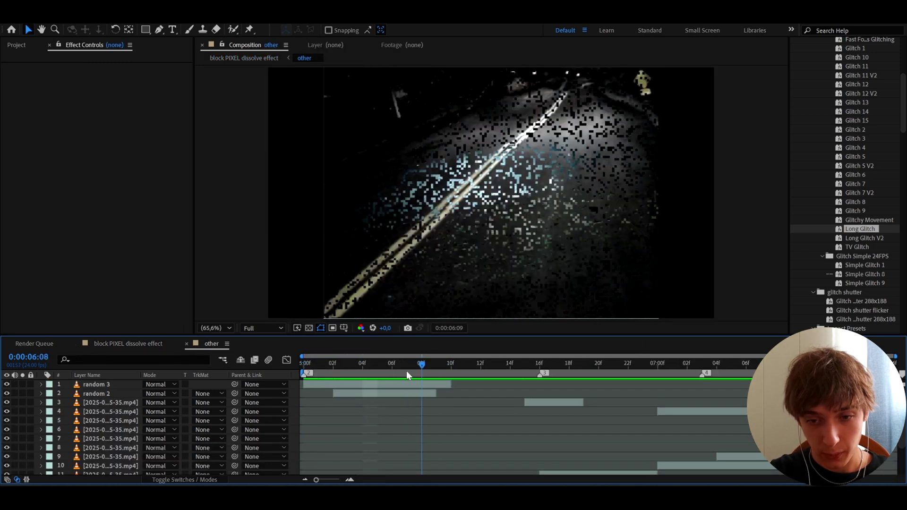
pyautogui.moveTo(406, 375); pyautogui.dragTo(297, 370)
# Step: Hide the random 3 layer to inspect the footage beneath it around 0:00:06:00, and show the layer again
pyautogui.click(316, 387)
pyautogui.click(7, 384)
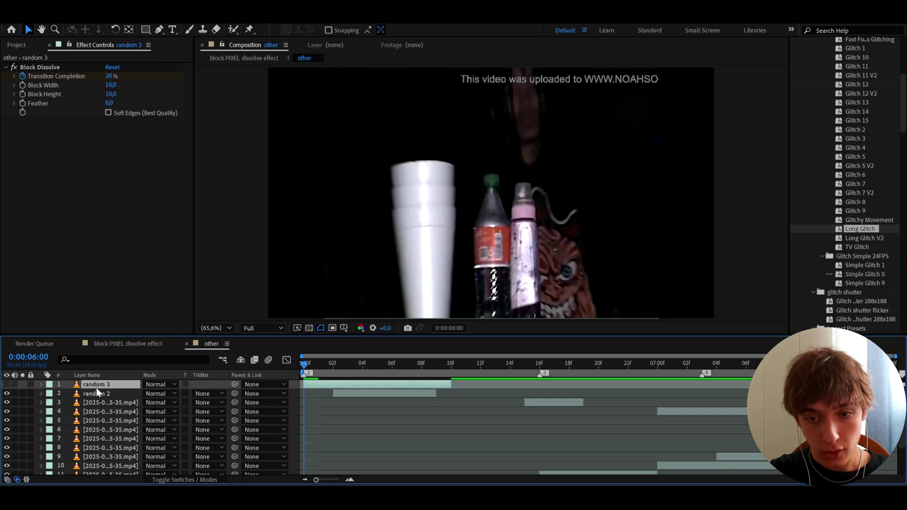
pyautogui.click(347, 366)
pyautogui.moveTo(353, 368); pyautogui.dragTo(303, 370)
pyautogui.click(7, 384)
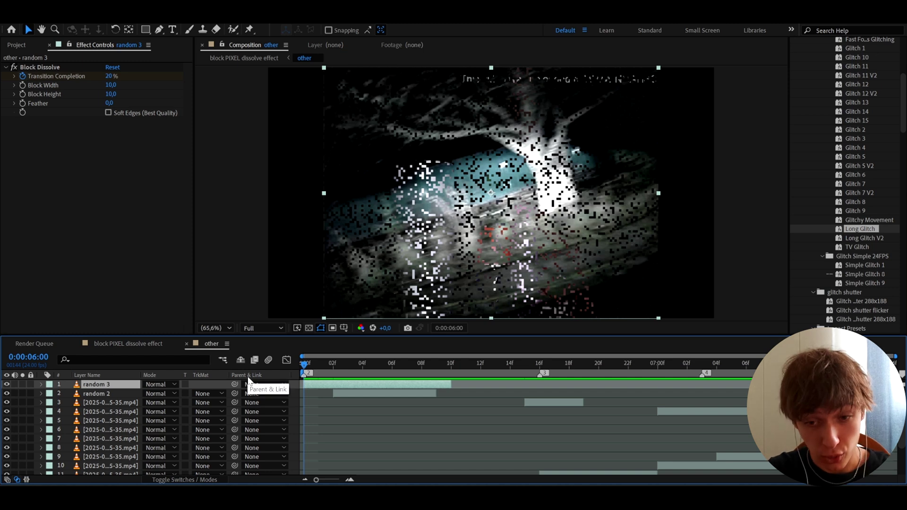
# Step: Disable Block Dissolve on random 3 to compare the frame at 0:00:06:00, and enable it again
pyautogui.click(14, 67)
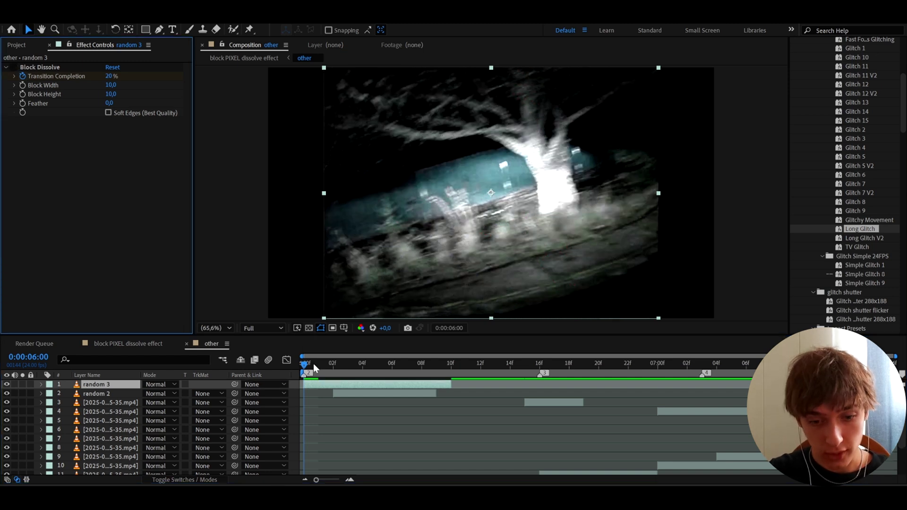
pyautogui.moveTo(313, 363); pyautogui.dragTo(294, 359)
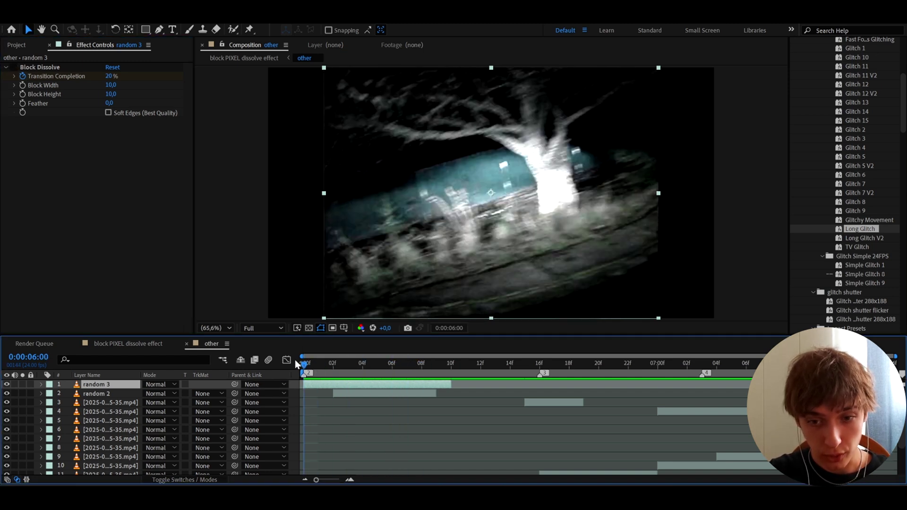
pyautogui.click(14, 68)
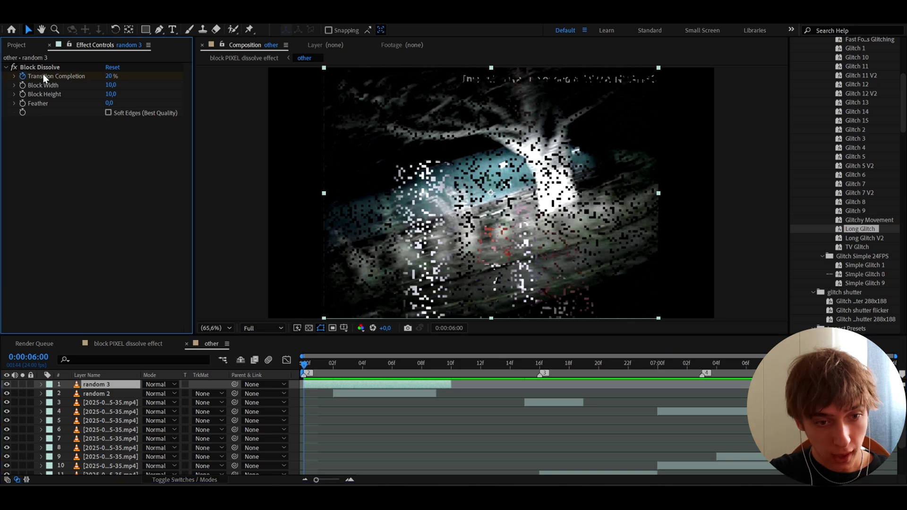
# Step: Reveal the random 3 layer's Transition Completion keyframes in the timeline at 0:00:06:00
pyautogui.press('u')
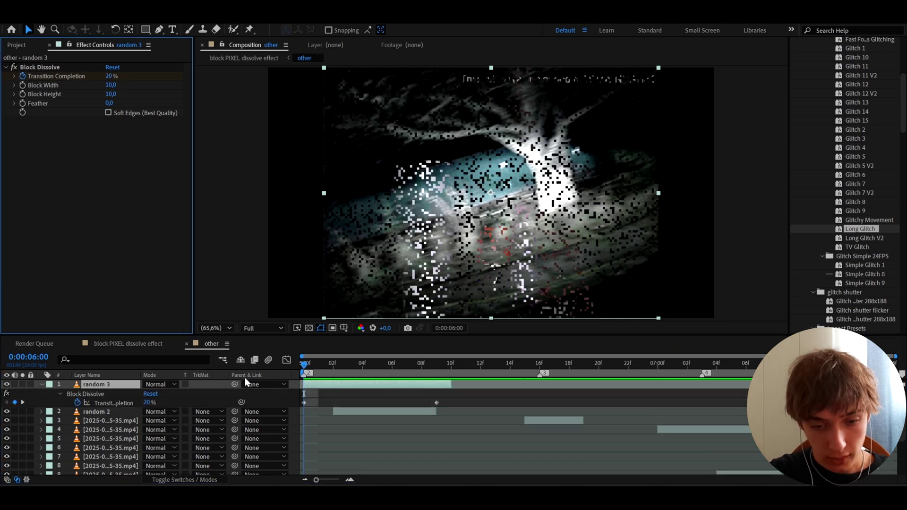
pyautogui.moveTo(304, 363); pyautogui.dragTo(282, 369)
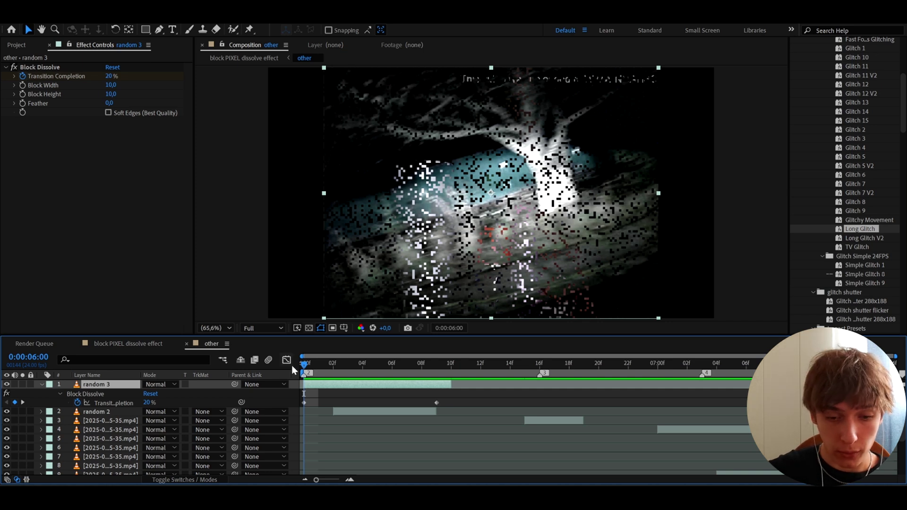
pyautogui.moveTo(303, 365); pyautogui.dragTo(297, 397)
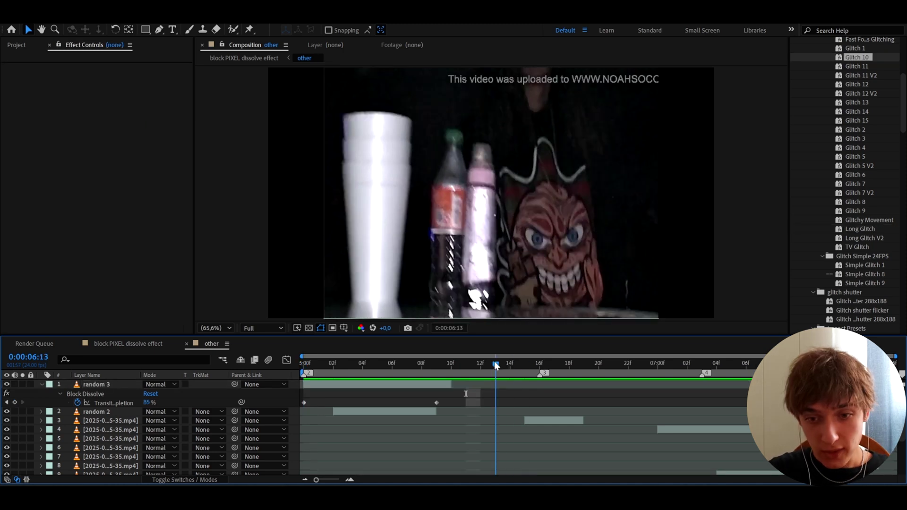
# Step: At 0:00:06:15, inspect layer 3 by toggling its visibility and its Block Dissolve effect
pyautogui.moveTo(494, 361); pyautogui.dragTo(523, 360)
pyautogui.click(528, 420)
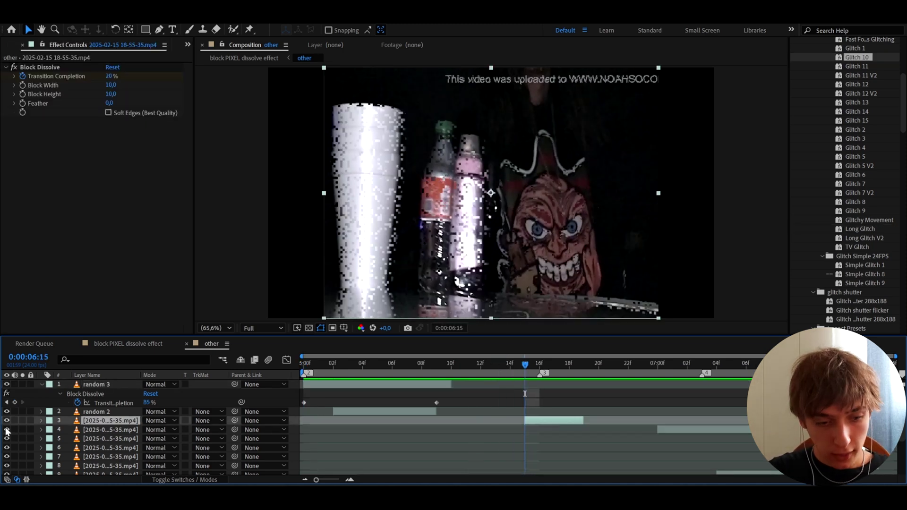
pyautogui.click(7, 421)
pyautogui.moveTo(524, 362)
pyautogui.mouseDown()
pyautogui.moveTo(570, 364)
pyautogui.moveTo(478, 364)
pyautogui.moveTo(520, 372)
pyautogui.mouseUp()
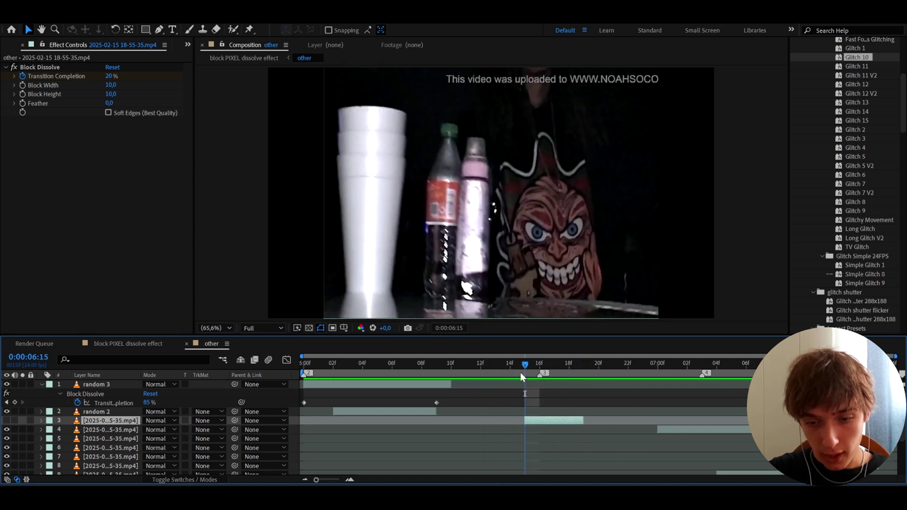
pyautogui.click(6, 421)
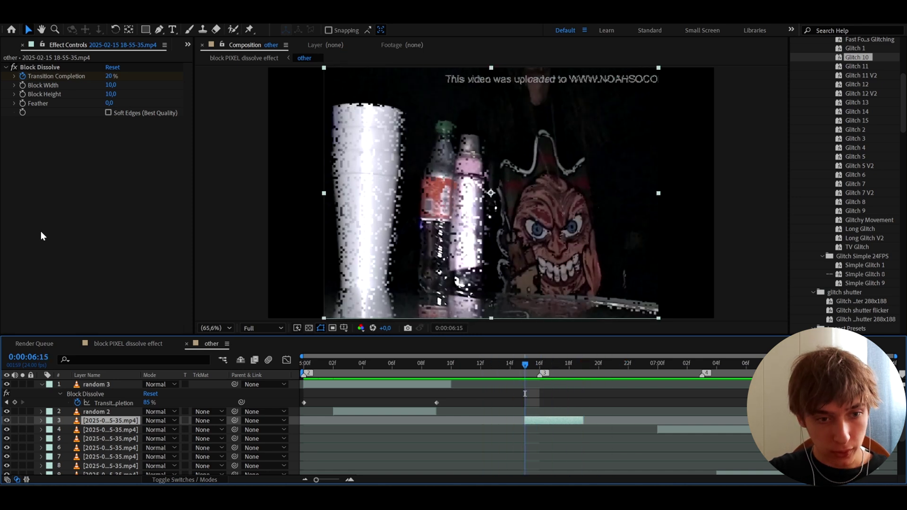
pyautogui.moveTo(514, 364)
pyautogui.mouseDown()
pyautogui.moveTo(457, 374)
pyautogui.moveTo(519, 372)
pyautogui.mouseUp()
pyautogui.click(14, 67)
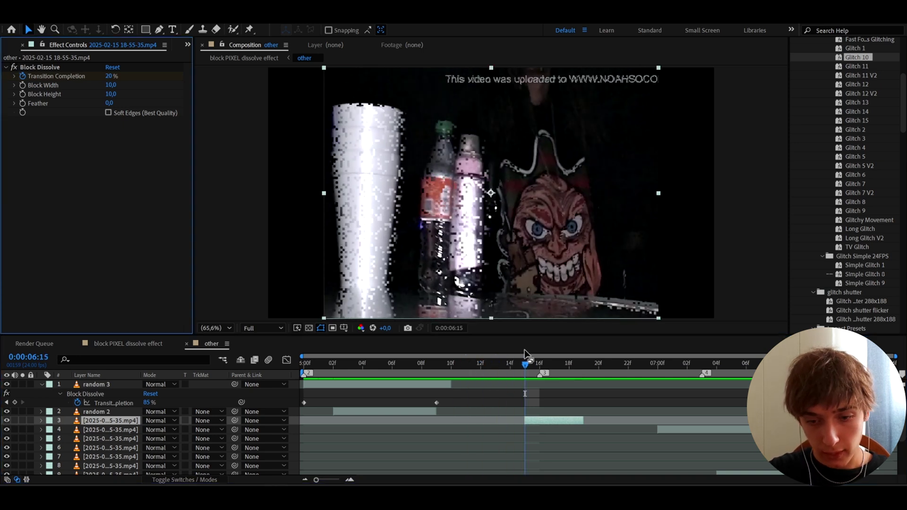
# Step: Examine the Block Dissolve keyframes on layer 3 and on layer 4 at 0:00:07:00, and revisit the first dissolve at 0:00:06:07
pyautogui.moveTo(525, 366); pyautogui.dragTo(657, 367)
pyautogui.scroll(-3, 646, 418)
pyautogui.scroll(3, 646, 418)
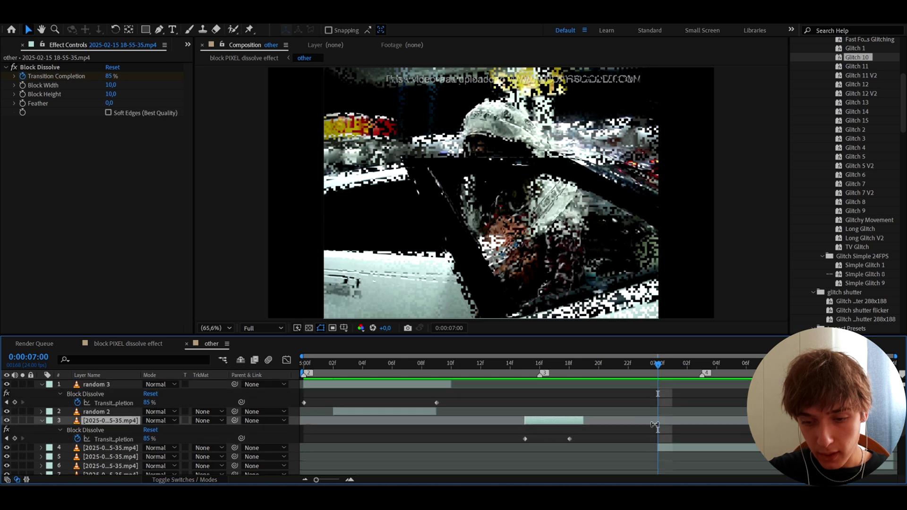
pyautogui.click(668, 449)
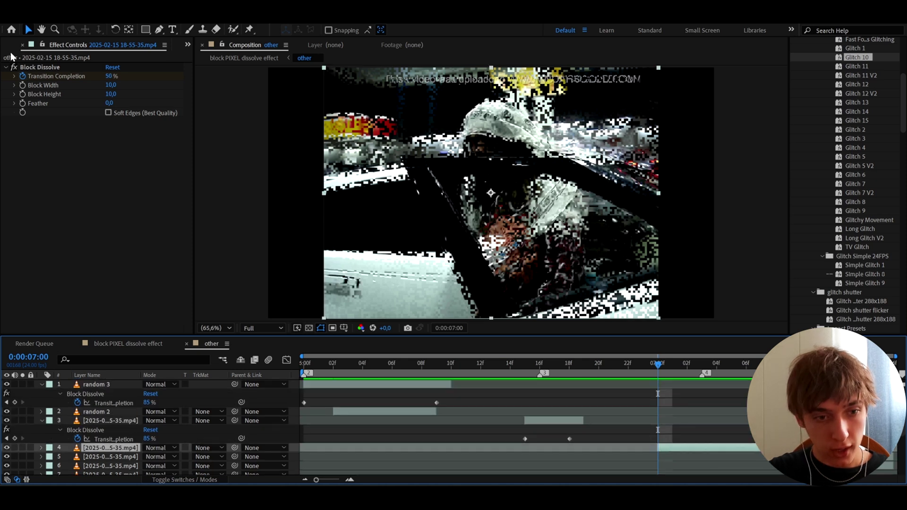
pyautogui.click(14, 68)
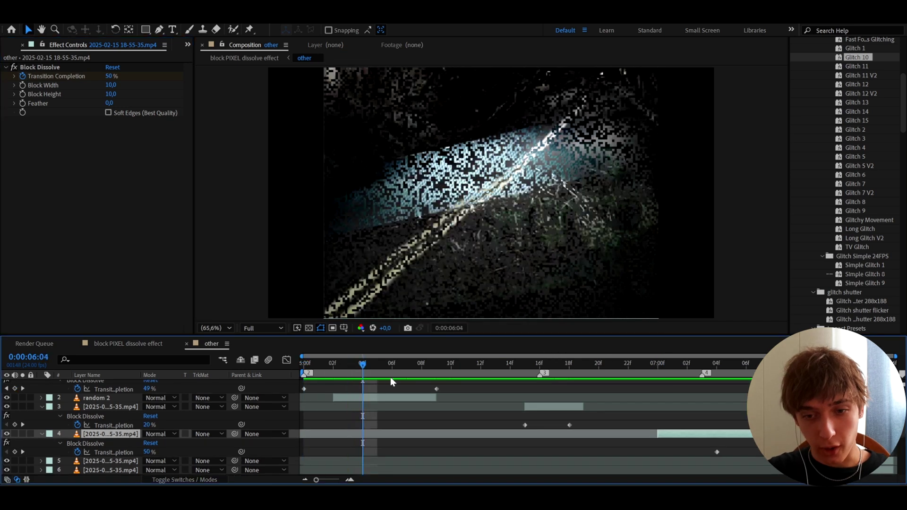
pyautogui.click(404, 377)
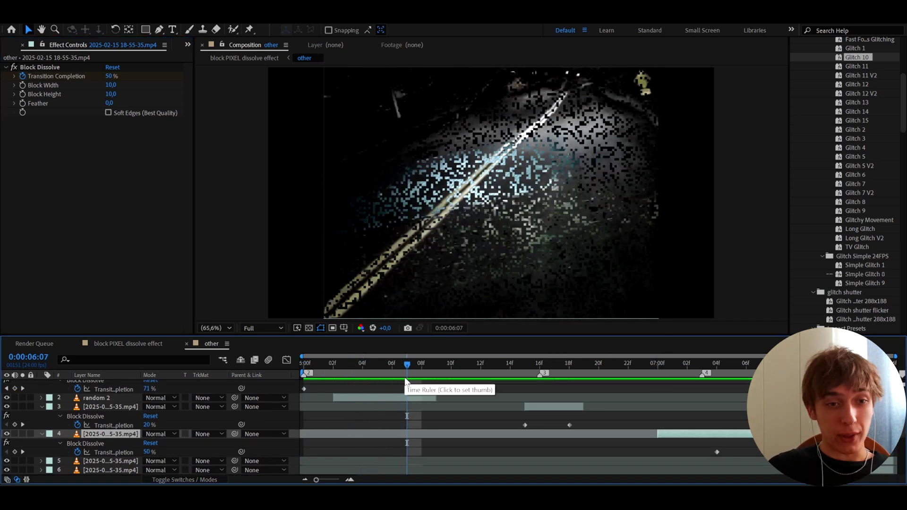